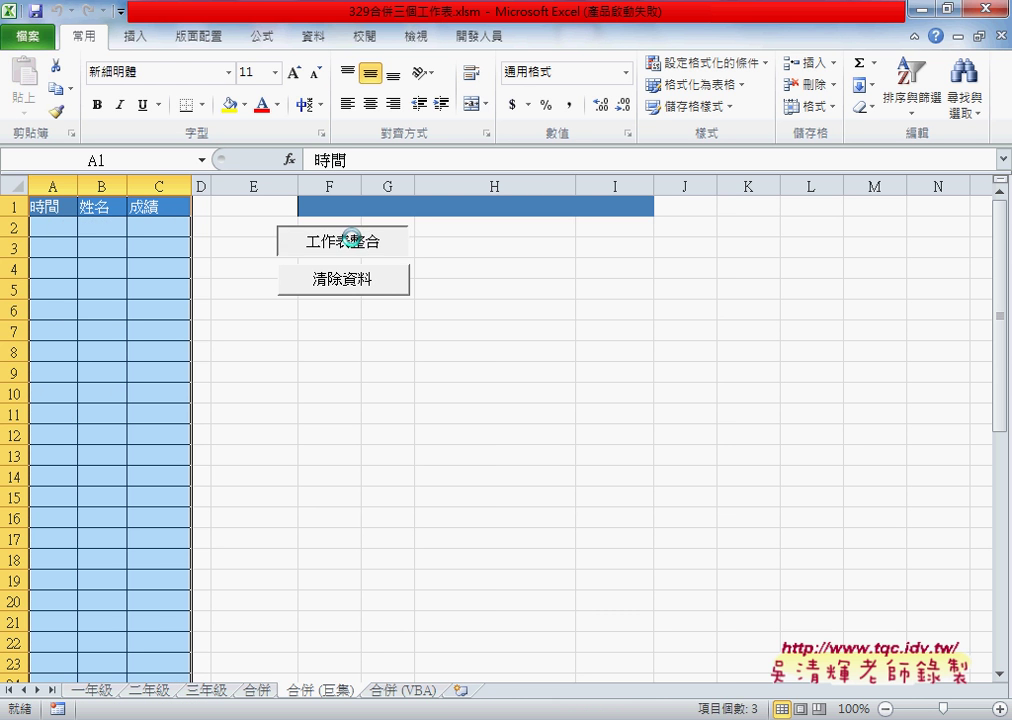
# - Alternate 工作表整合 and 清除資料 several times, ending with the three class sheets merged
pyautogui.click(357, 246)
pyautogui.click(363, 288)
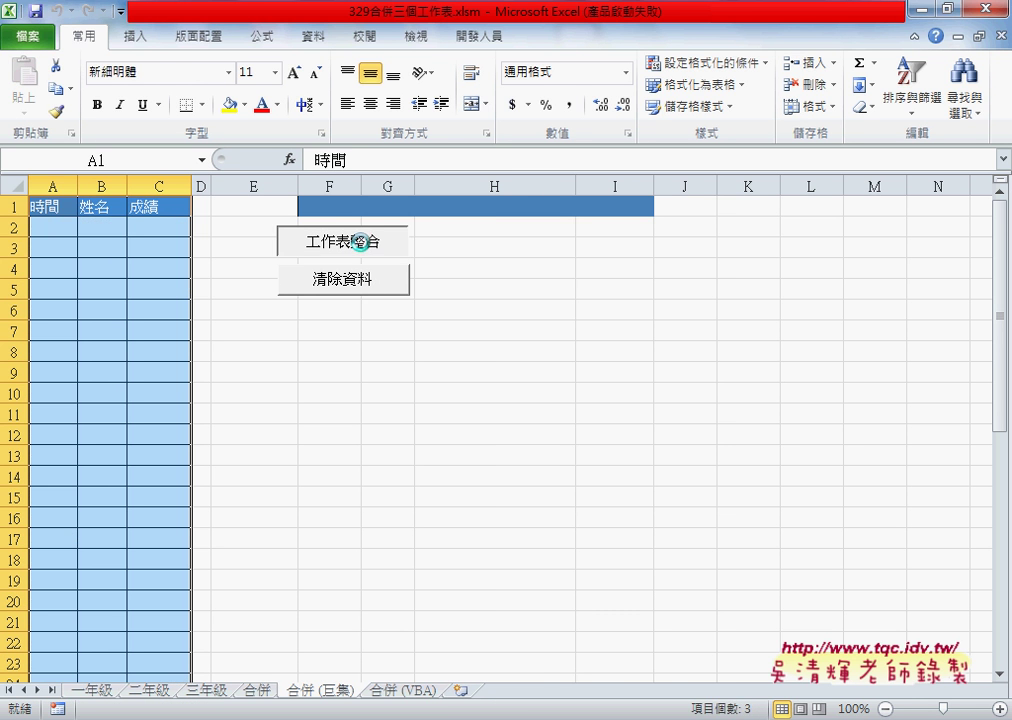
pyautogui.click(365, 245)
pyautogui.click(361, 286)
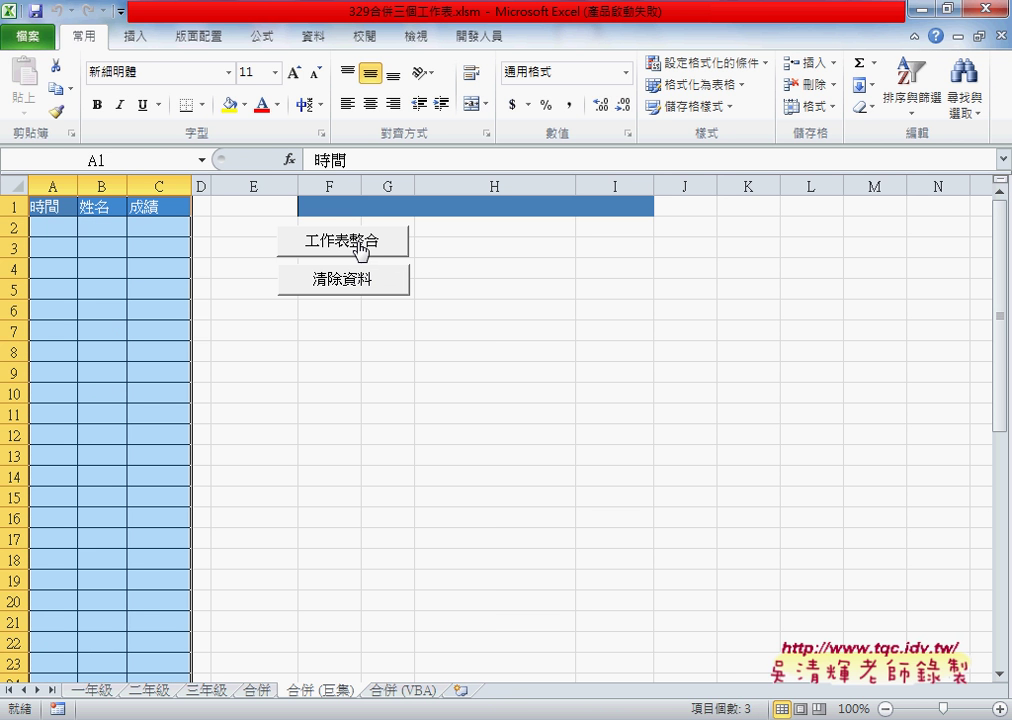
pyautogui.click(361, 250)
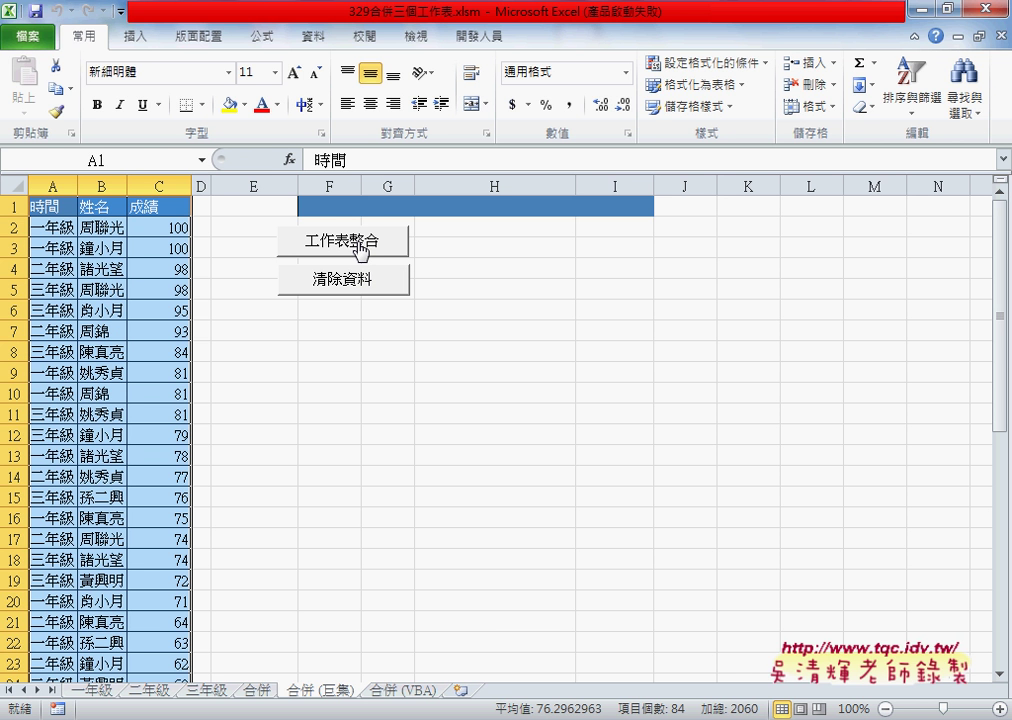
pyautogui.click(358, 282)
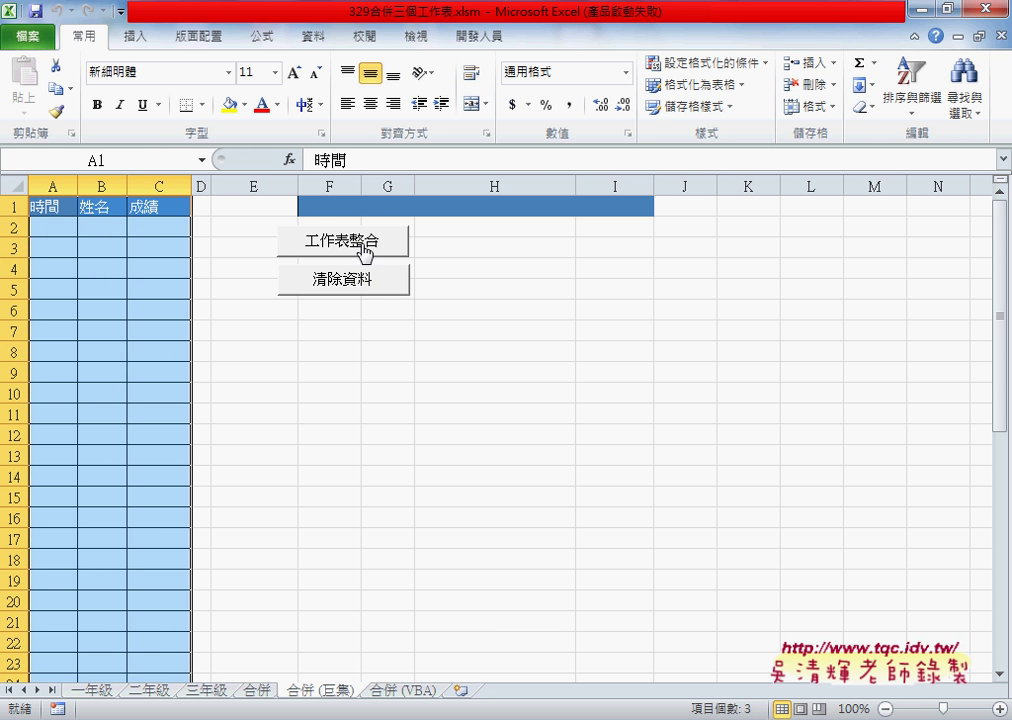
pyautogui.click(362, 250)
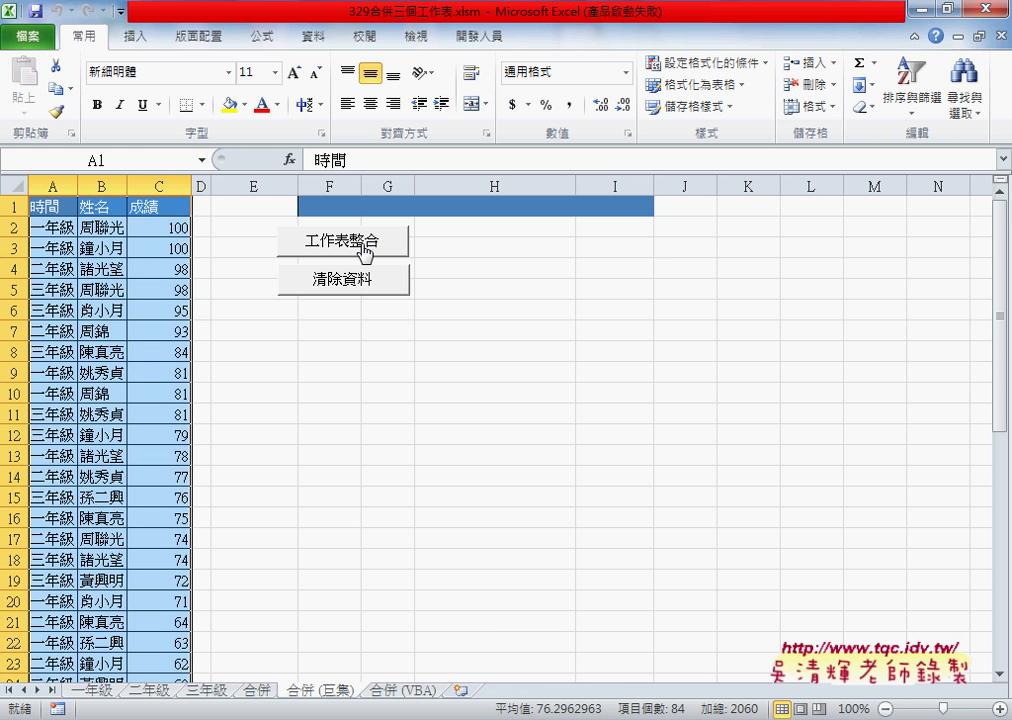
pyautogui.click(364, 278)
pyautogui.click(372, 252)
# - Rerun the merge, then comment out Application.ScreenUpdating = False in the macro code
pyautogui.click(372, 248)
pyautogui.click(497, 40)
pyautogui.click(40, 95)
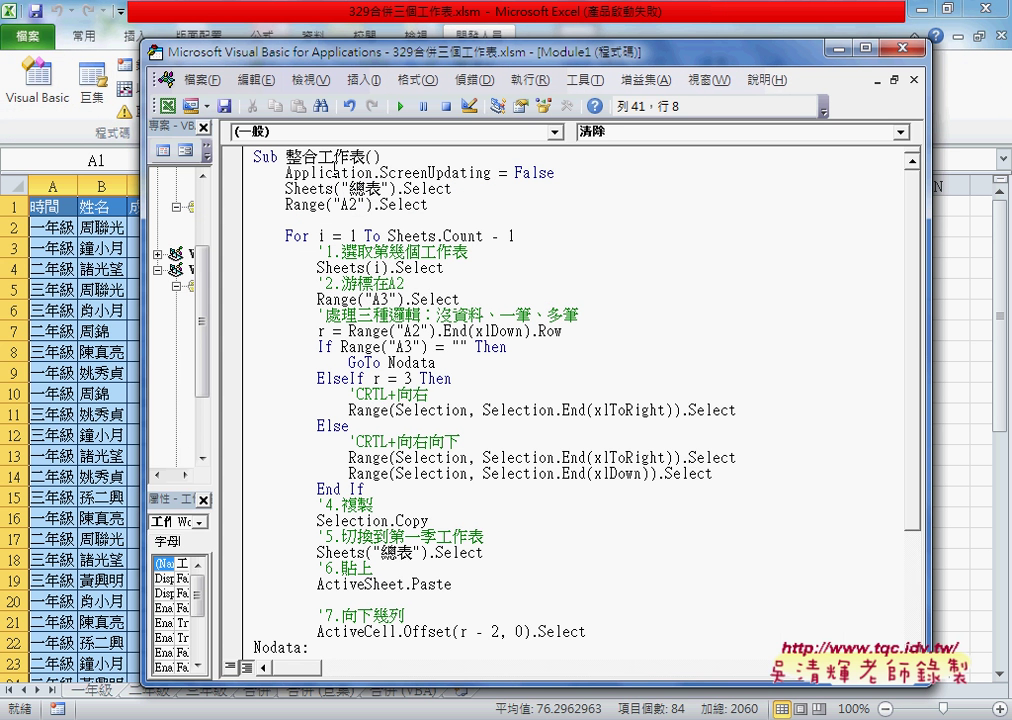
pyautogui.click(287, 172)
pyautogui.write("'")
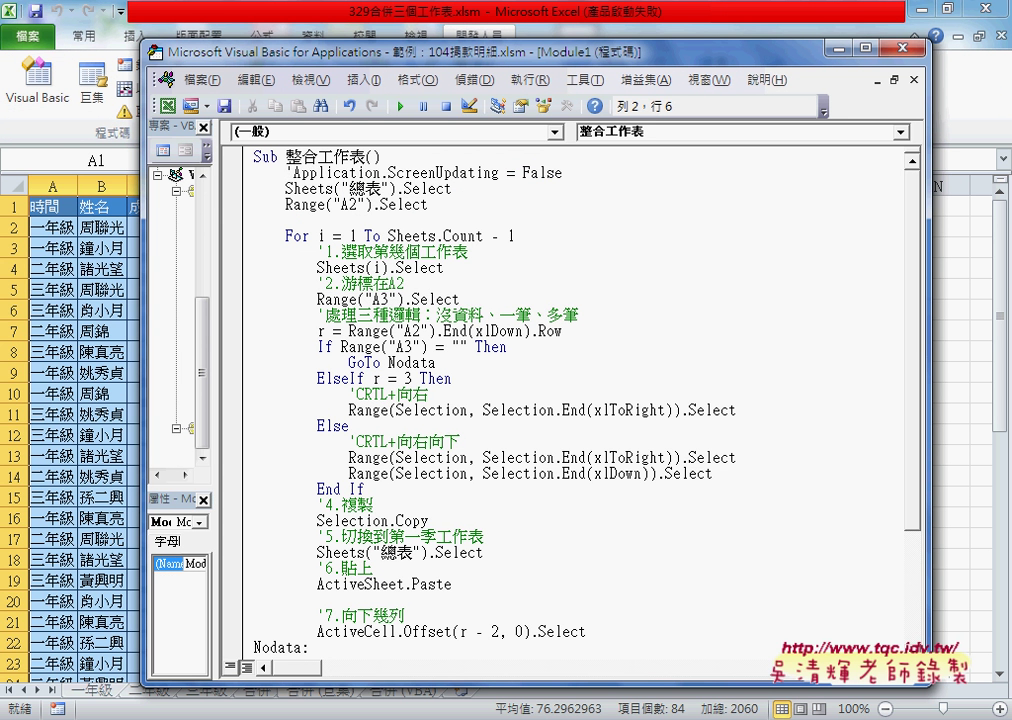
# - Back in Excel, clear and re-merge the class sheets twice with screen updating left on
pyautogui.click(963, 312)
pyautogui.click(365, 285)
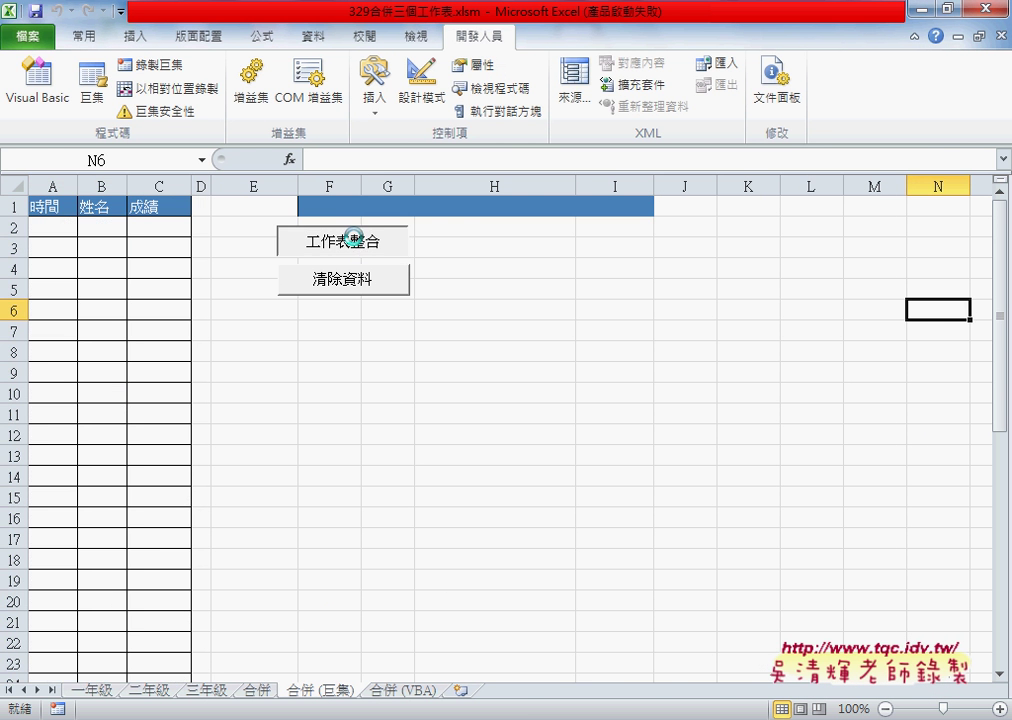
pyautogui.click(358, 245)
pyautogui.click(340, 281)
pyautogui.click(352, 249)
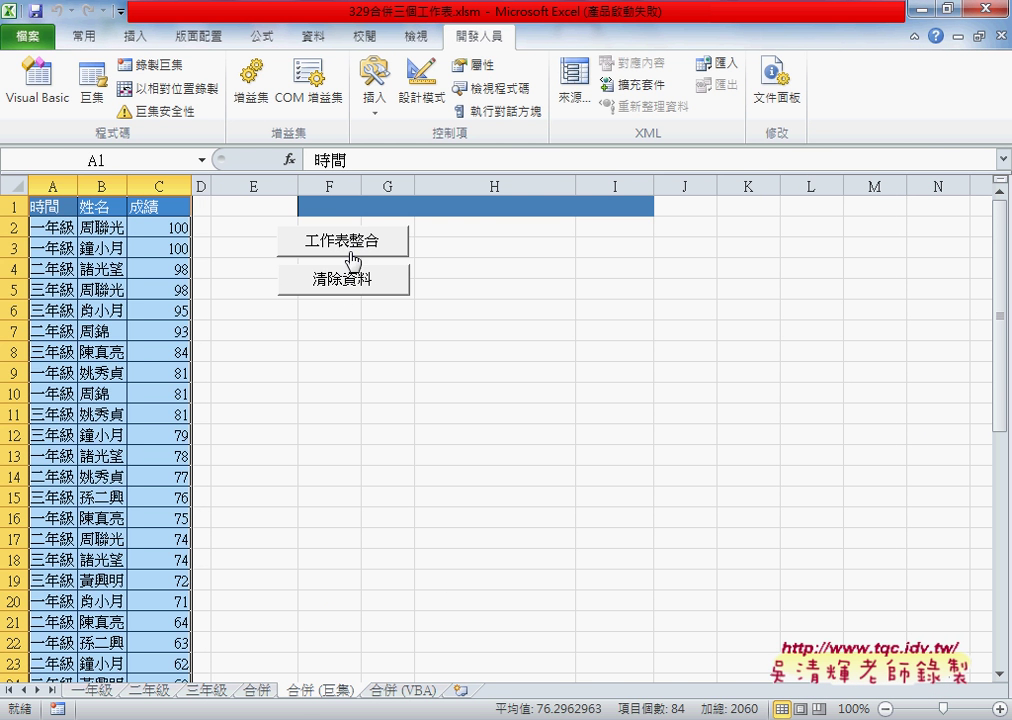
# - Reopen the code editor and remove the apostrophe from the ScreenUpdating line
pyautogui.click(27, 85)
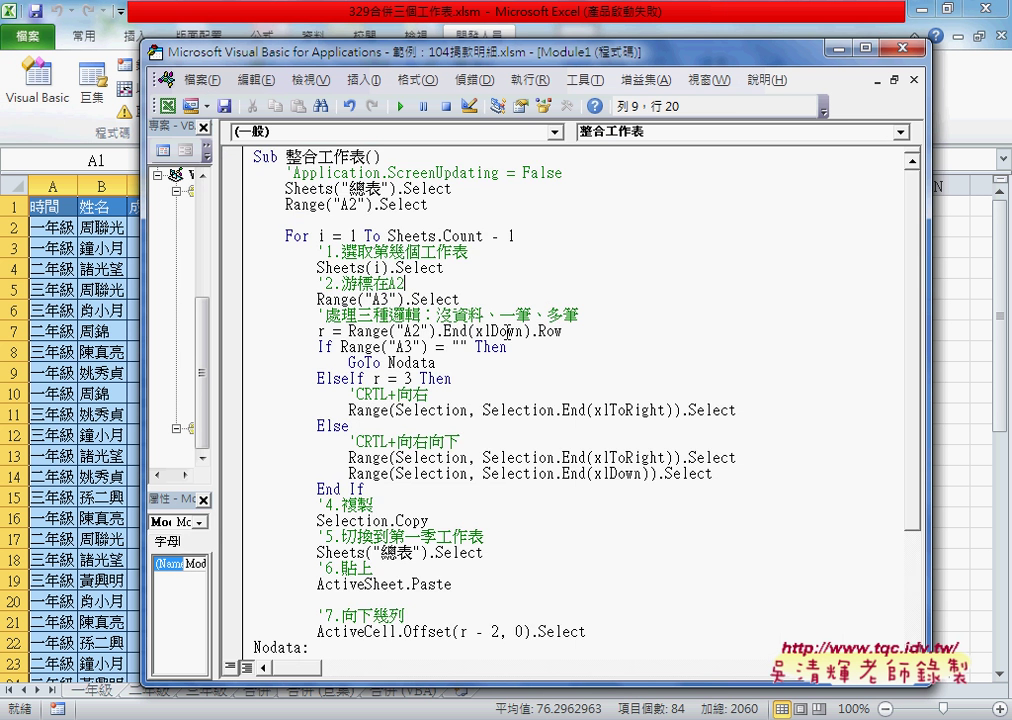
pyautogui.scroll(-3, 440, 400)
pyautogui.scroll(3, 313, 540)
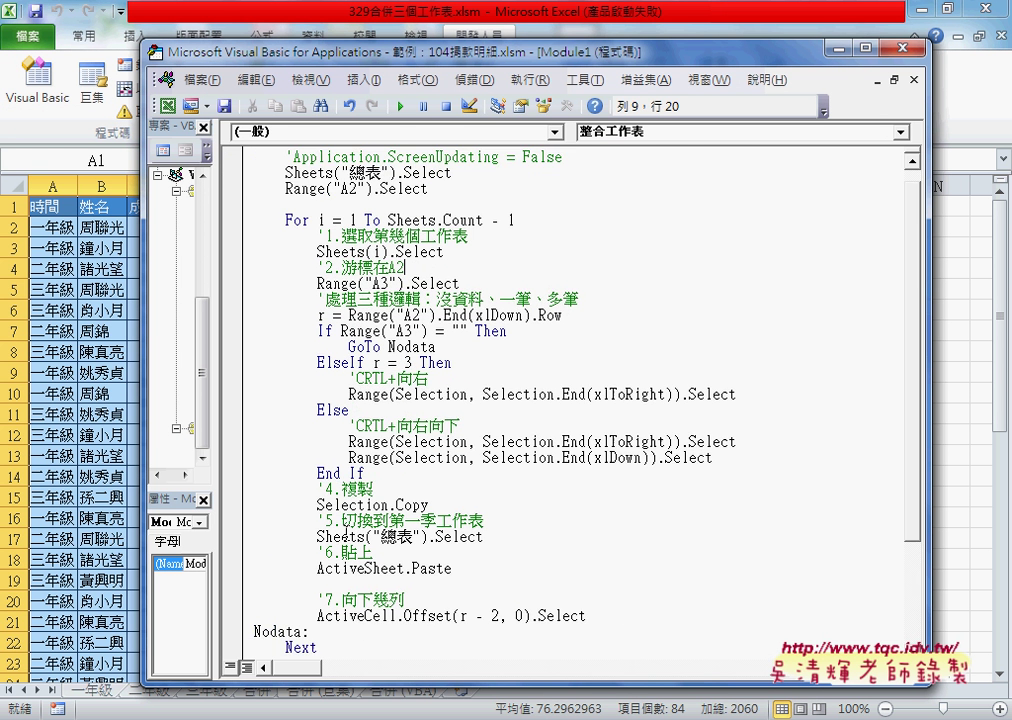
pyautogui.scroll(1, 313, 540)
pyautogui.click(290, 172)
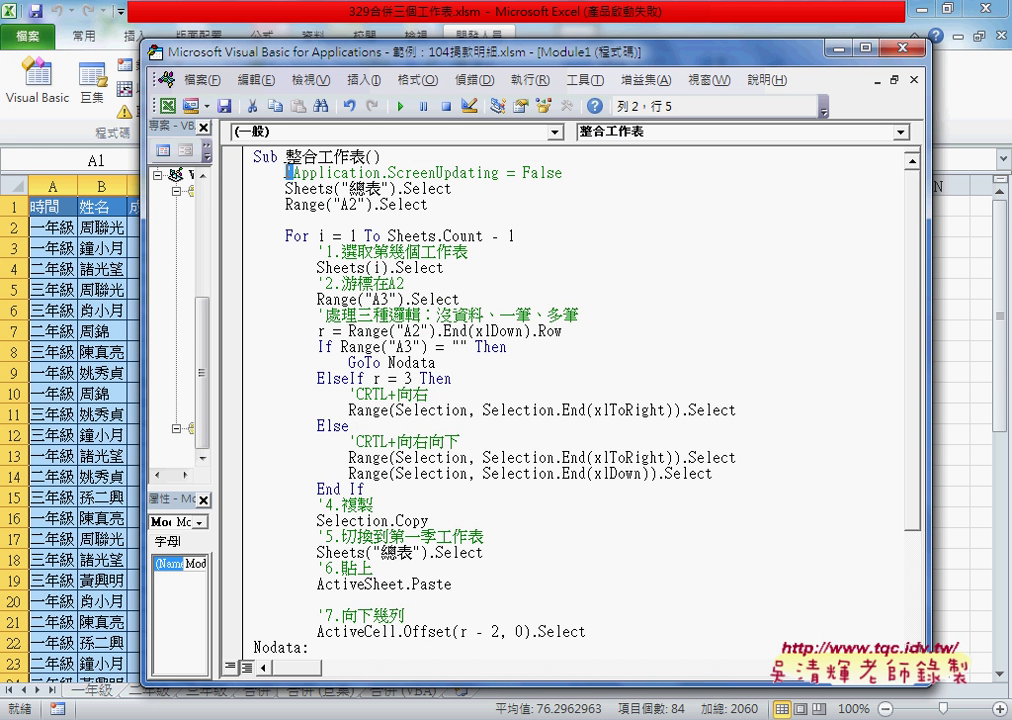
pyautogui.press('Delete')
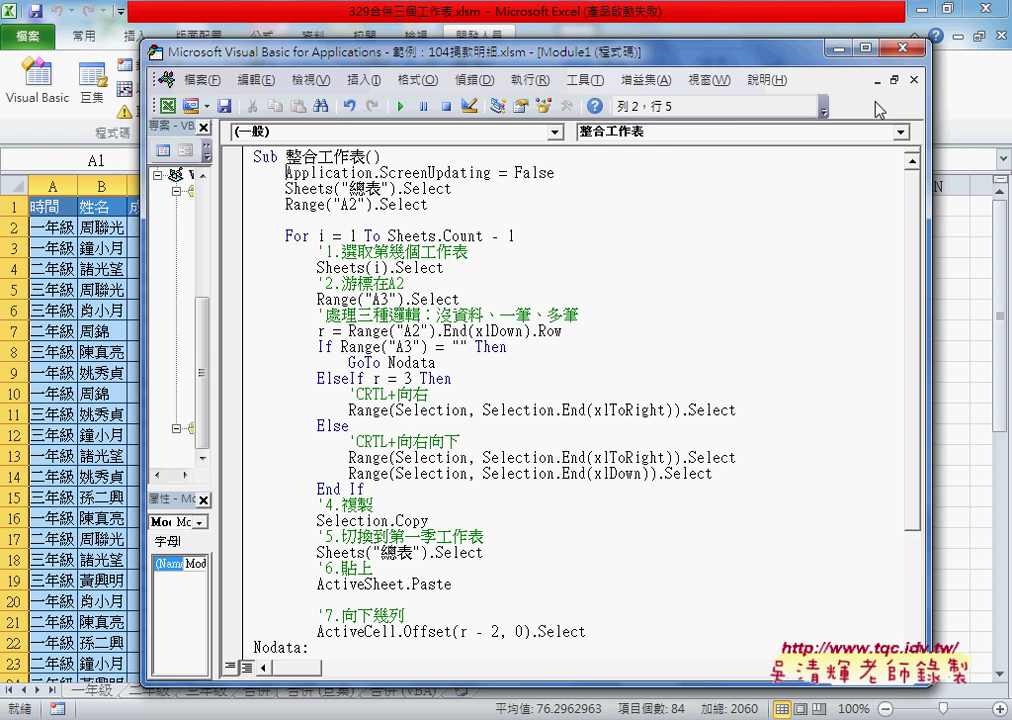
# - Comment out ScreenUpdating = False in Module2's 合併工作表, then clear the merged sheet
pyautogui.click(913, 79)
pyautogui.click(287, 172)
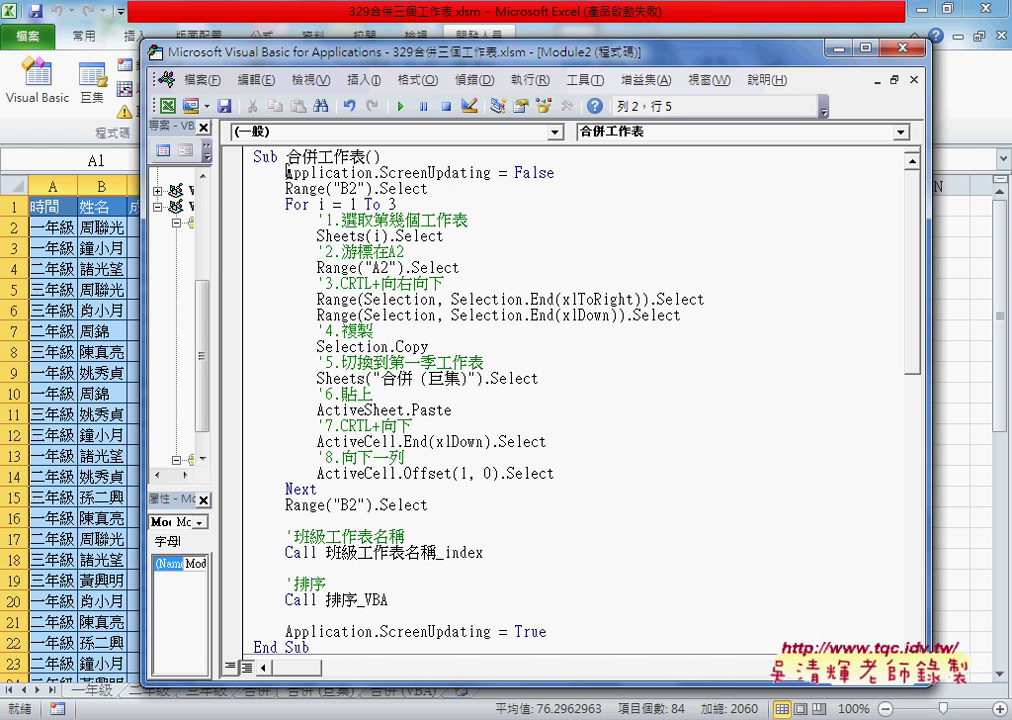
pyautogui.write("'")
pyautogui.click(422, 188)
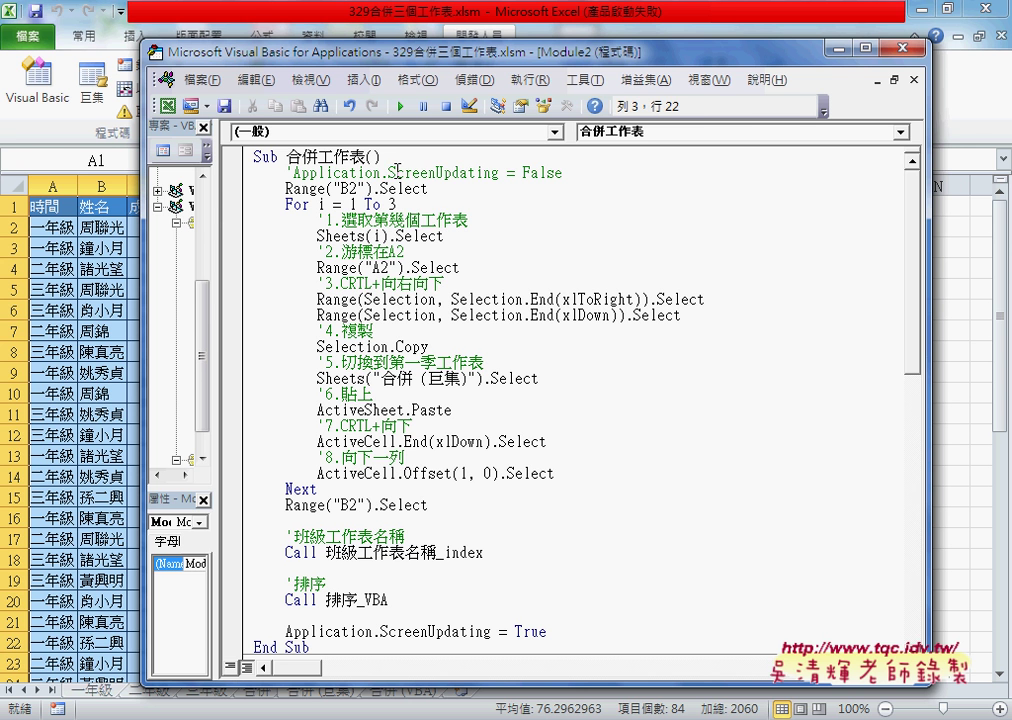
pyautogui.moveTo(389, 172); pyautogui.dragTo(499, 172)
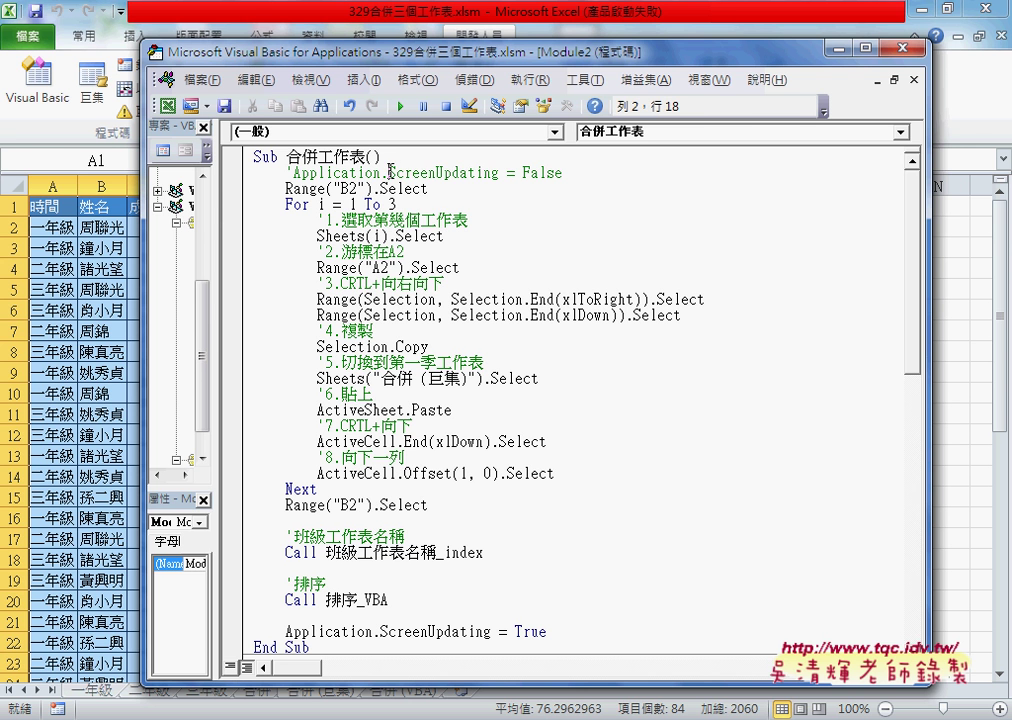
pyautogui.click(981, 350)
pyautogui.click(333, 283)
# - Clear and re-merge the class sheets twice, checking the 一年級 sheet in between
pyautogui.click(348, 250)
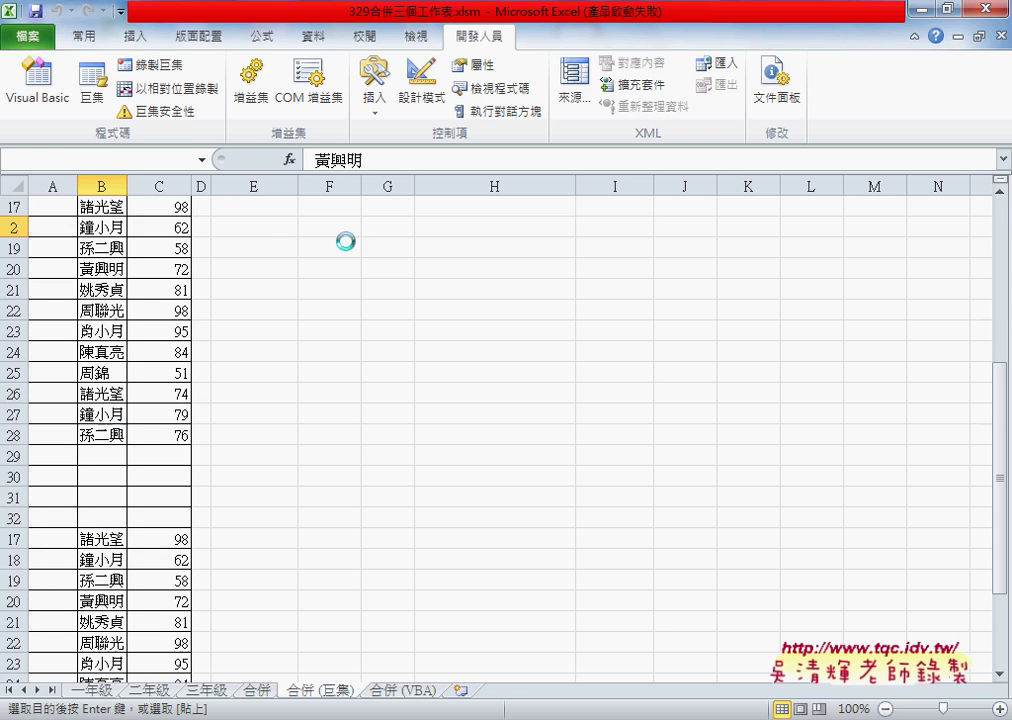
pyautogui.click(345, 281)
pyautogui.click(348, 248)
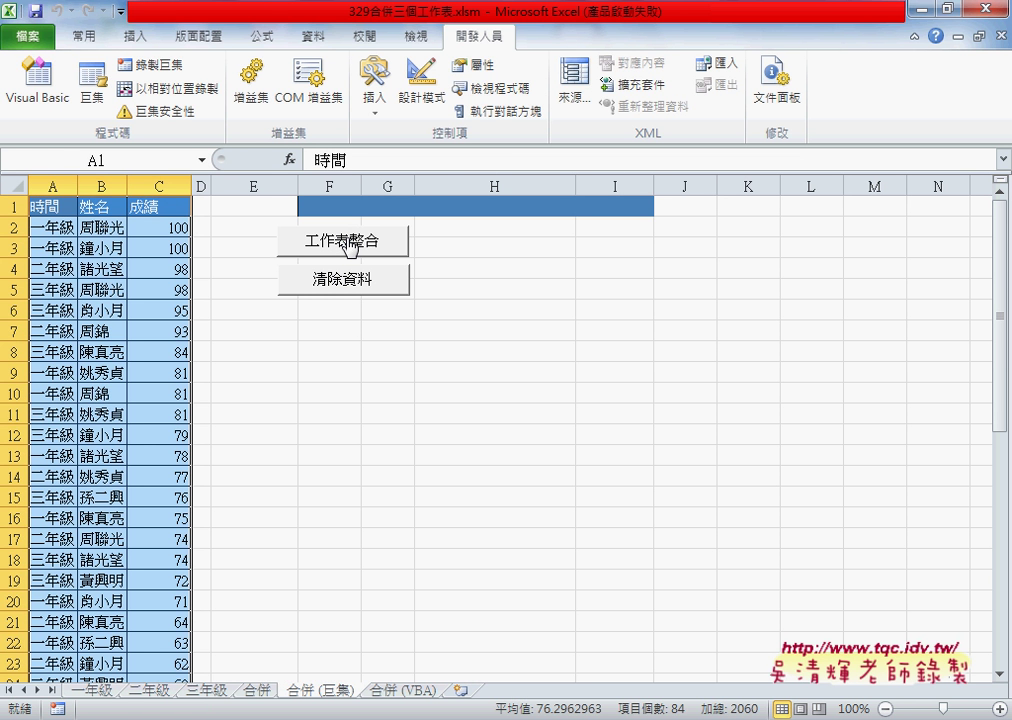
pyautogui.click(85, 692)
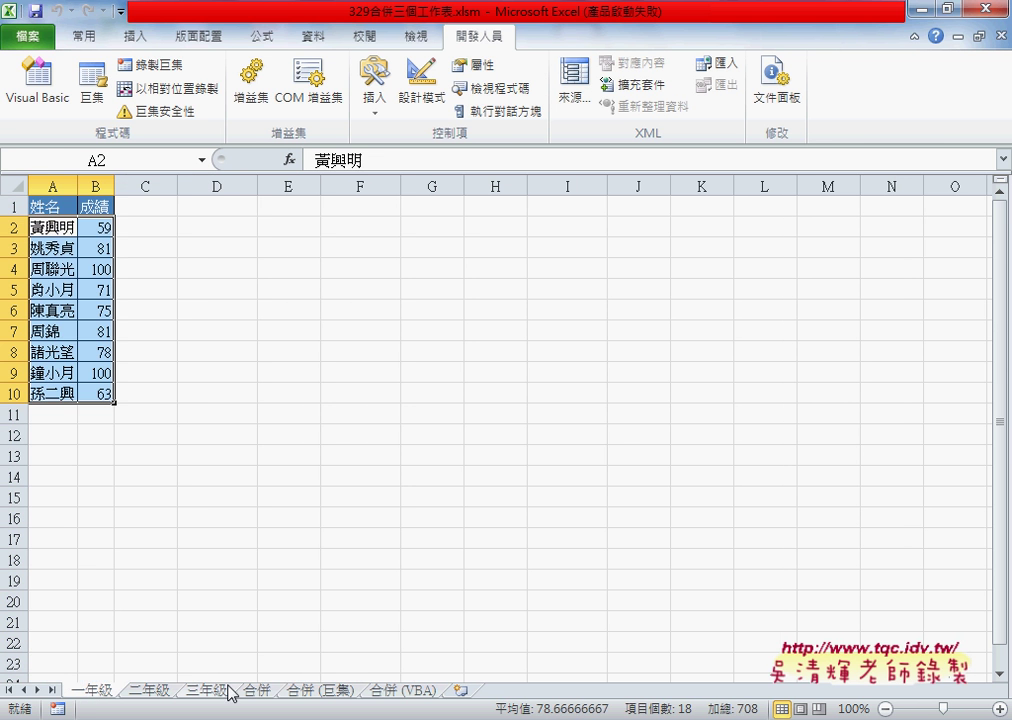
pyautogui.click(315, 690)
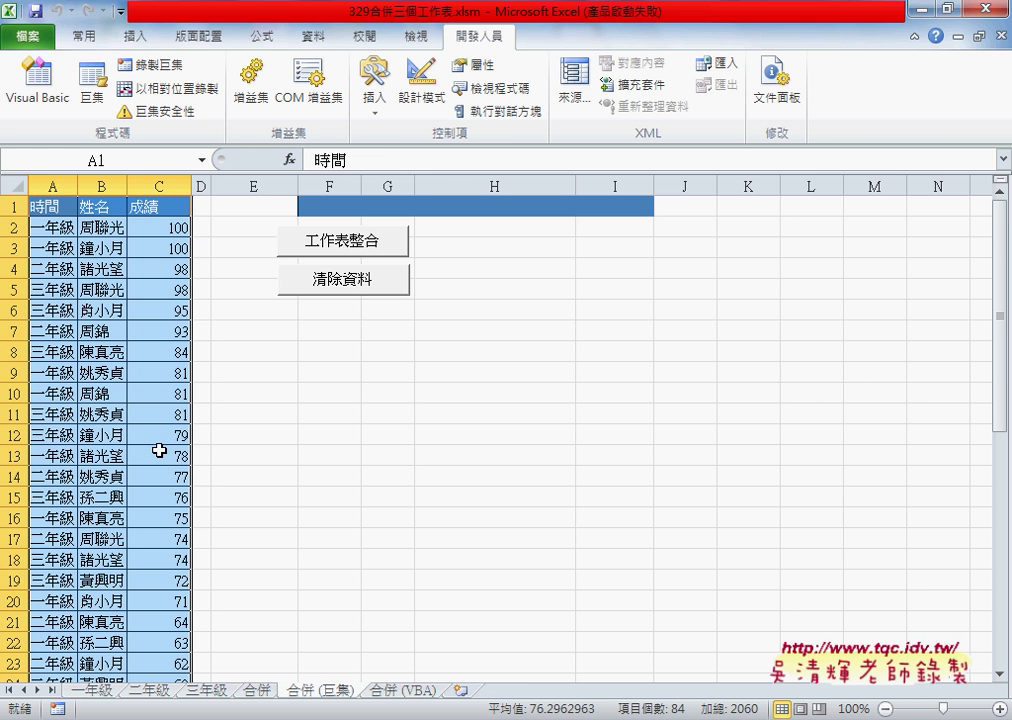
pyautogui.click(352, 280)
pyautogui.click(352, 243)
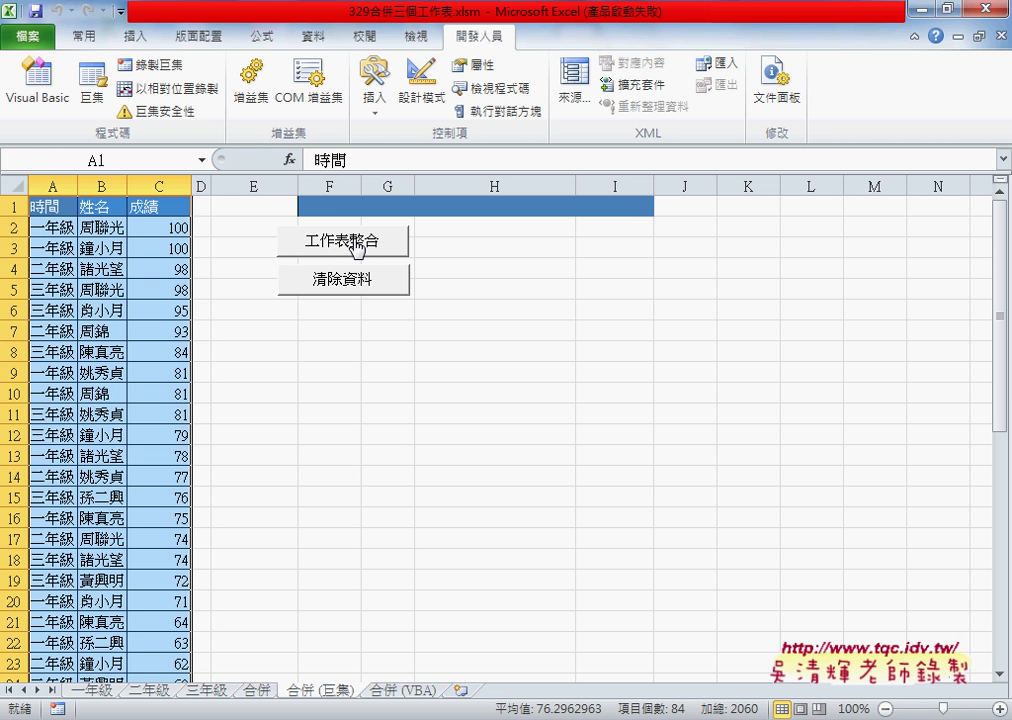
# - Open 合併工作表's code from the button, uncomment ScreenUpdating = False, and start retyping it
pyautogui.rightClick(357, 248)
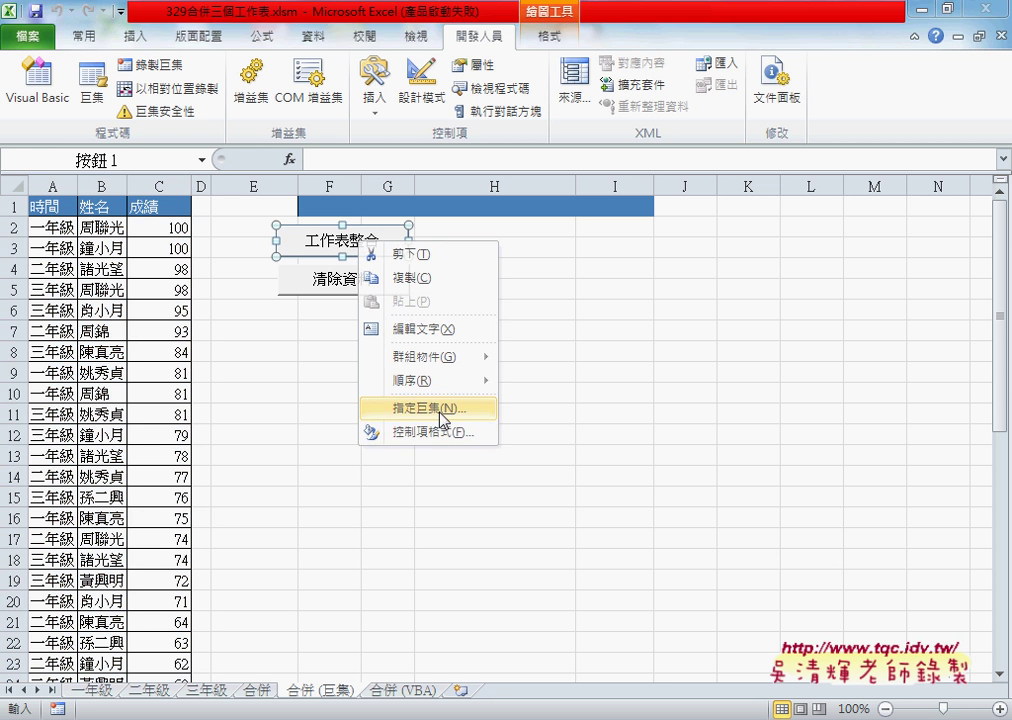
pyautogui.click(395, 392)
pyautogui.click(589, 291)
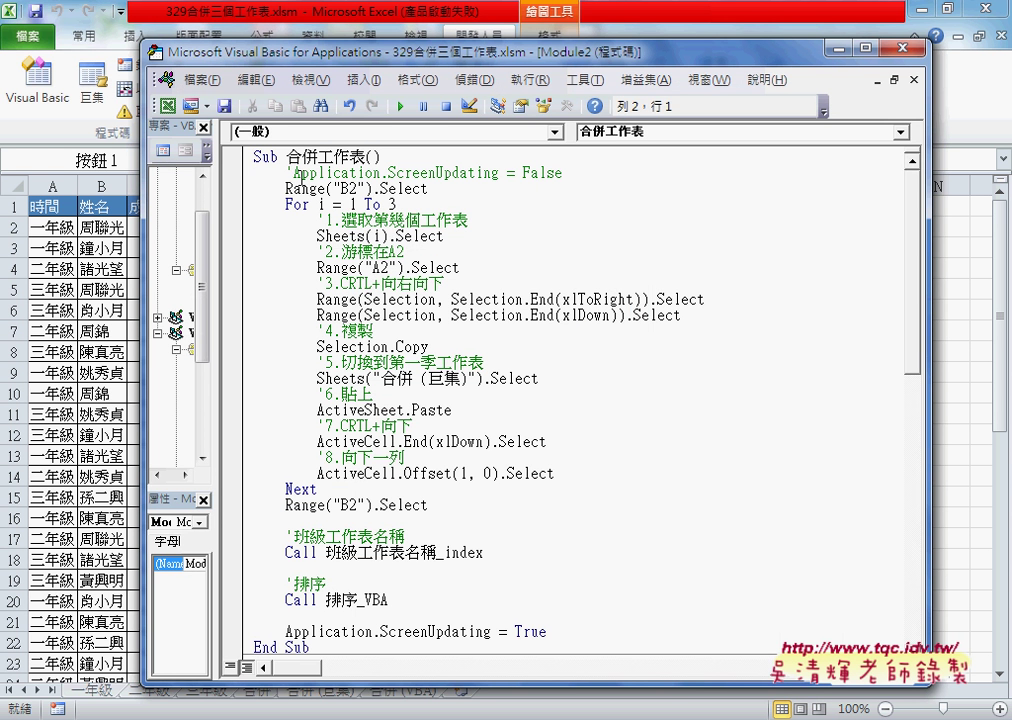
pyautogui.click(293, 172)
pyautogui.press('Delete')
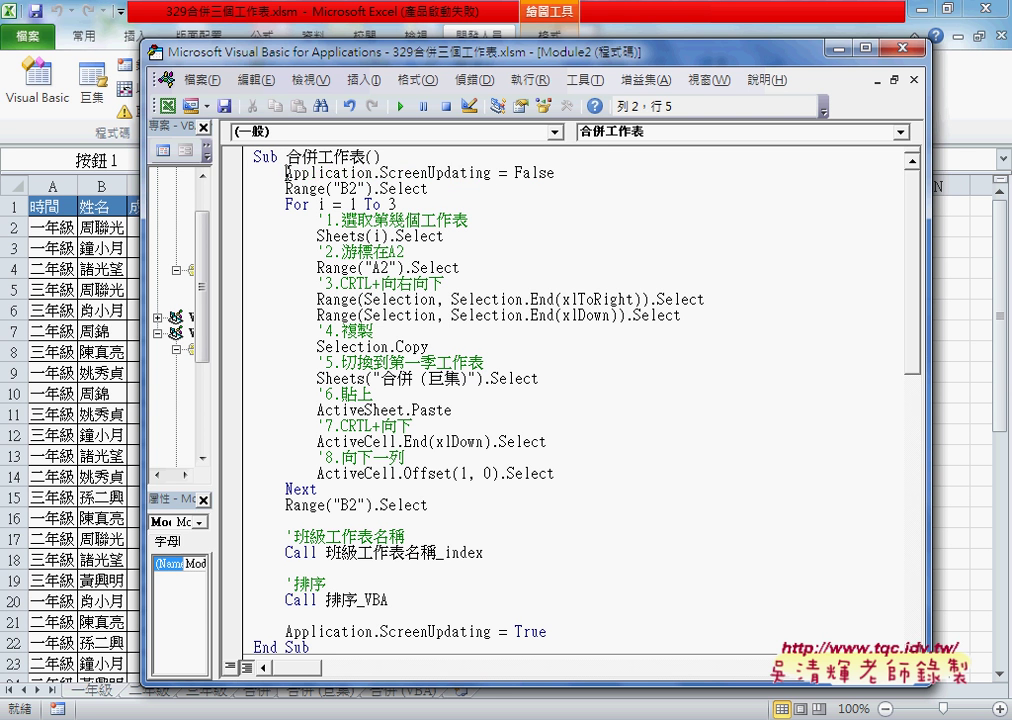
pyautogui.moveTo(286, 172)
pyautogui.mouseDown()
pyautogui.moveTo(569, 178)
pyautogui.moveTo(376, 173)
pyautogui.mouseUp()
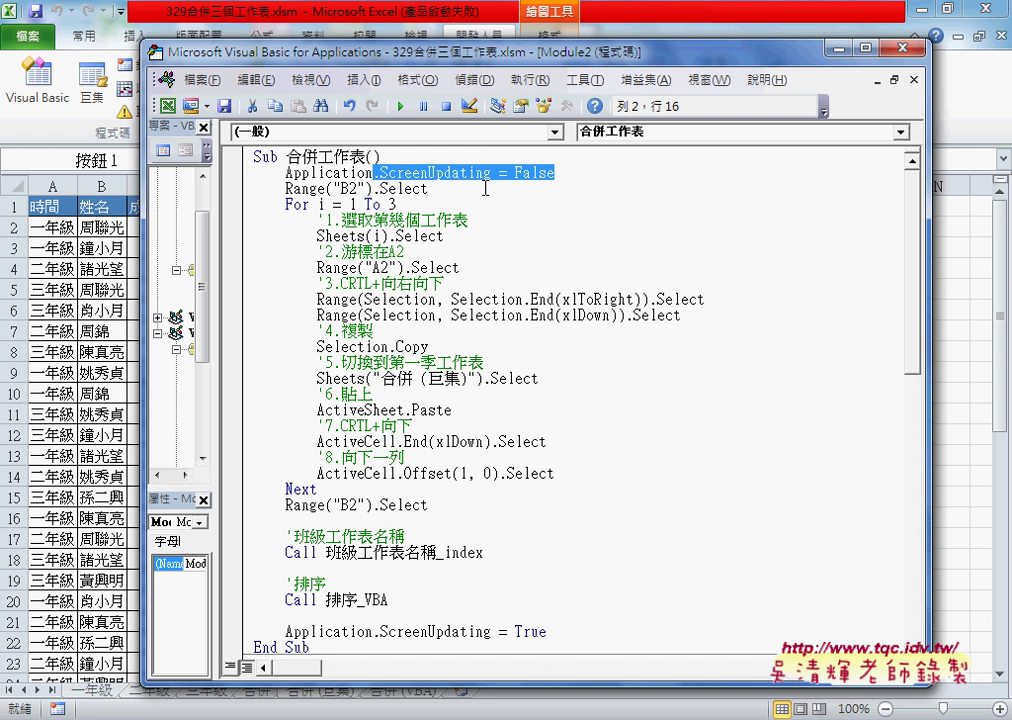
pyautogui.write('.')
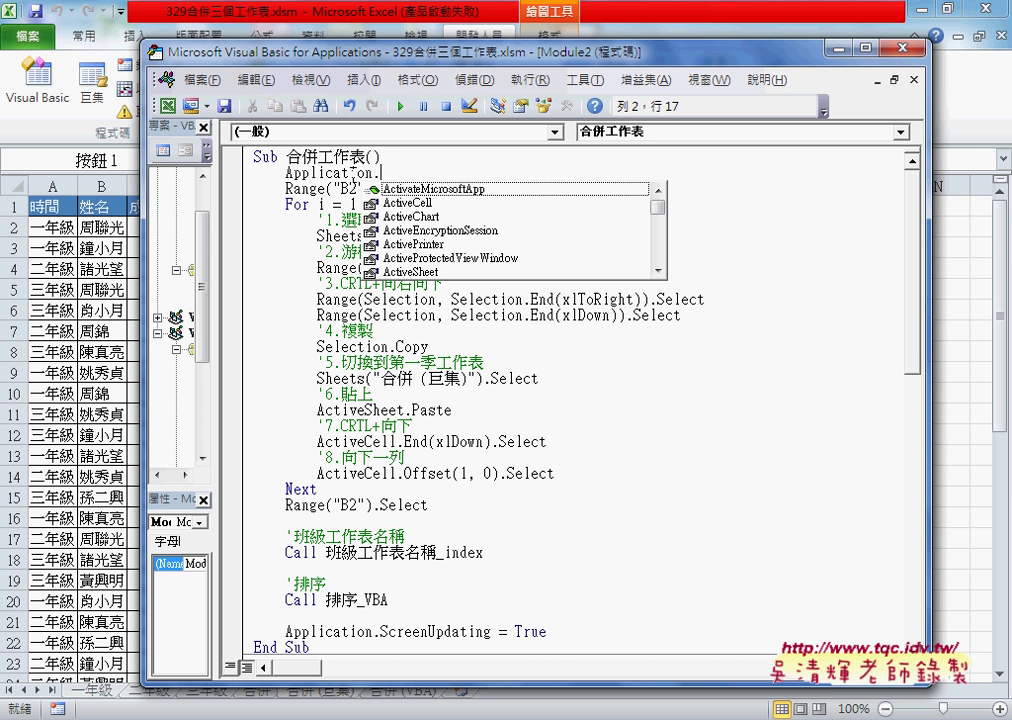
# - Retype the line as Application.ScreenUpdating = False and select the whole statement
pyautogui.write('sc')
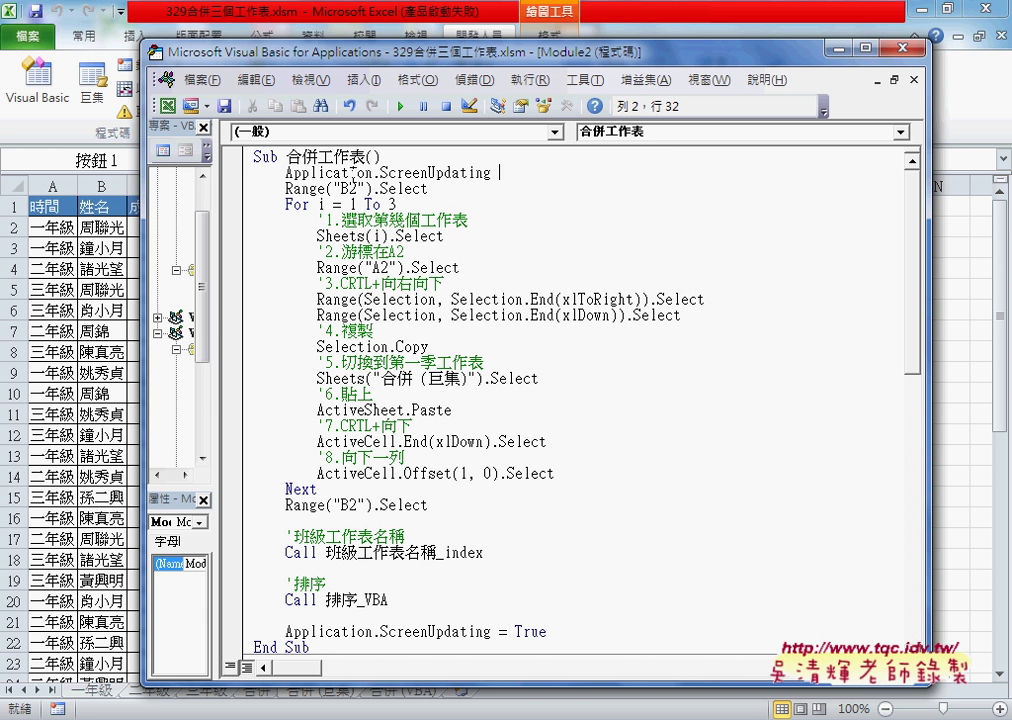
pyautogui.write(' =False')
pyautogui.click(545, 186)
pyautogui.doubleClick(524, 173)
pyautogui.hotkey('shift', 'Home')
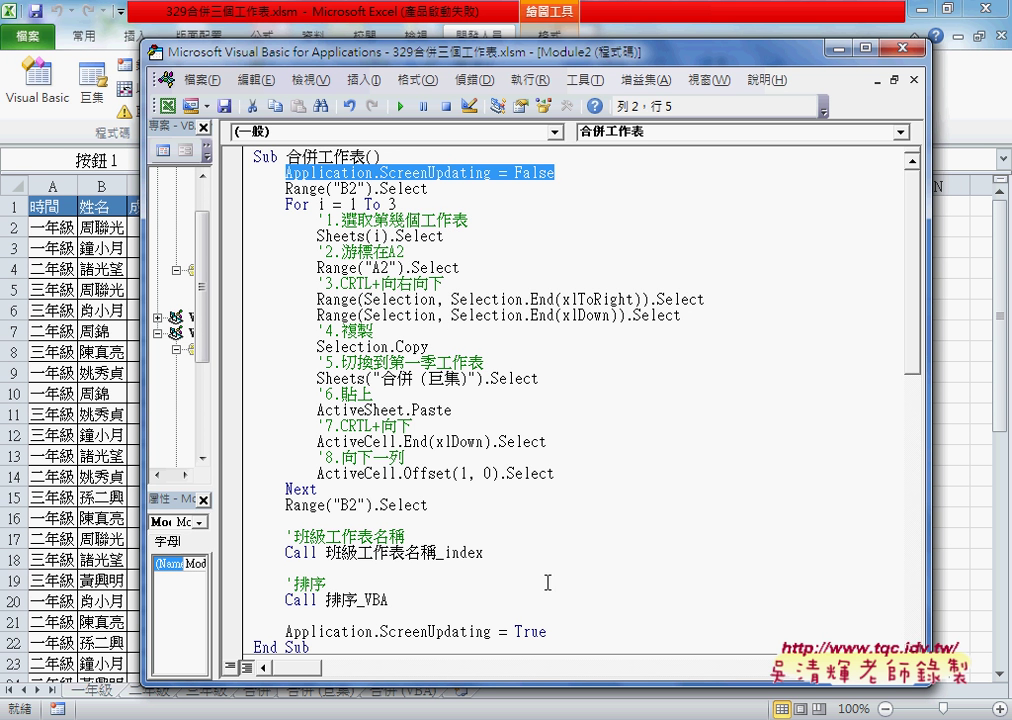
# - Re-enter = False on the opening ScreenUpdating line and select = True on the closing line
pyautogui.moveTo(548, 632); pyautogui.dragTo(510, 632)
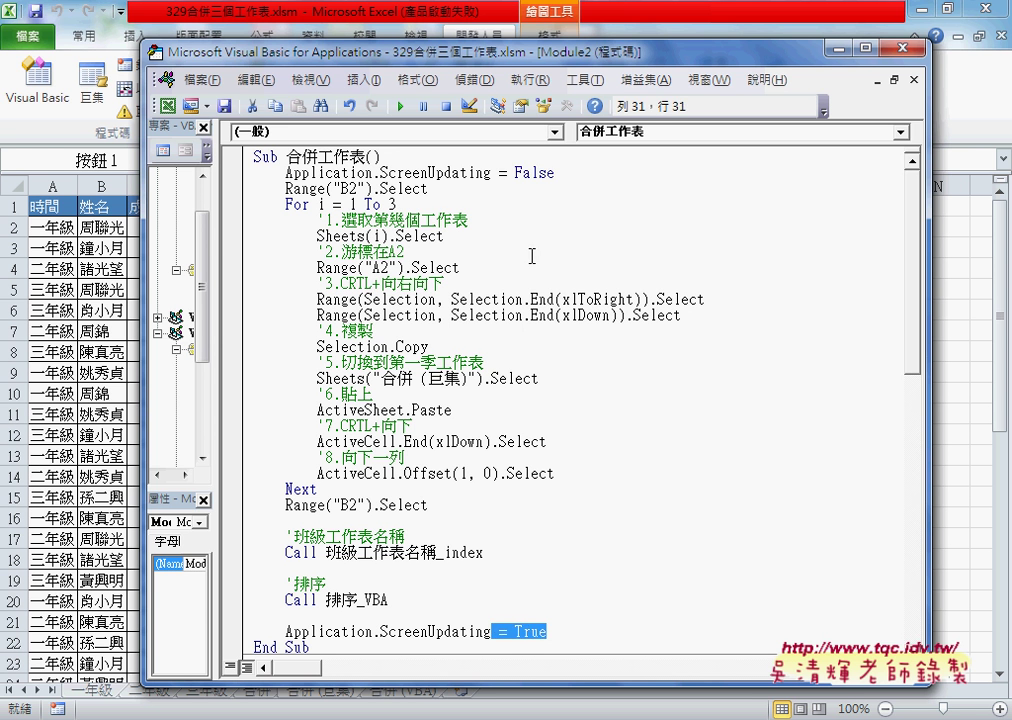
pyautogui.moveTo(499, 172); pyautogui.dragTo(563, 170)
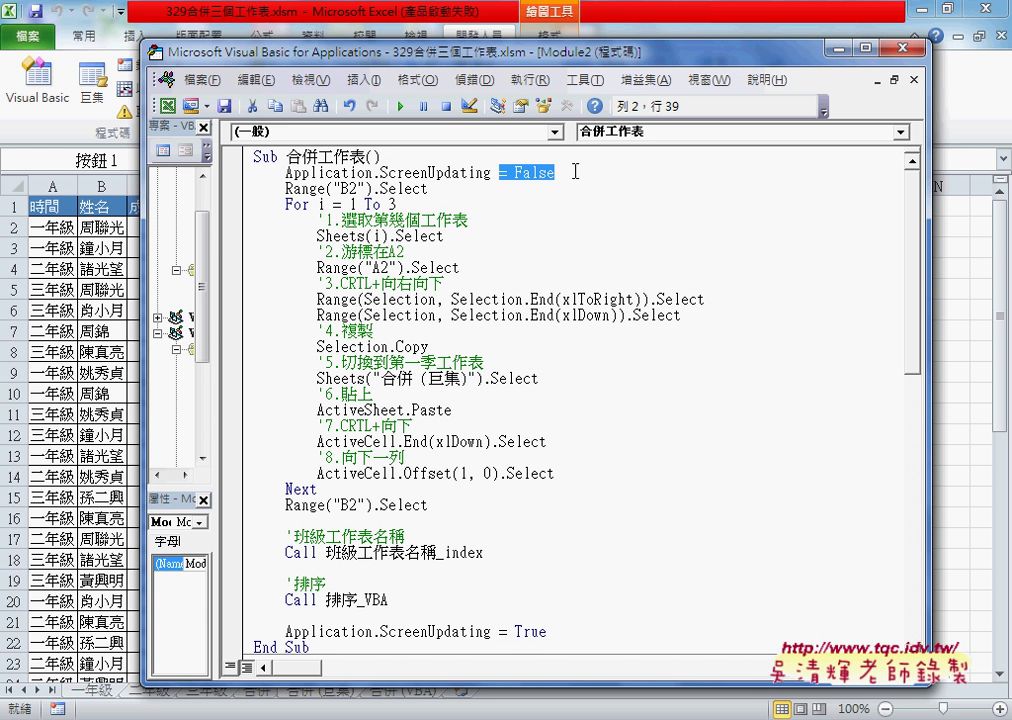
pyautogui.write('=')
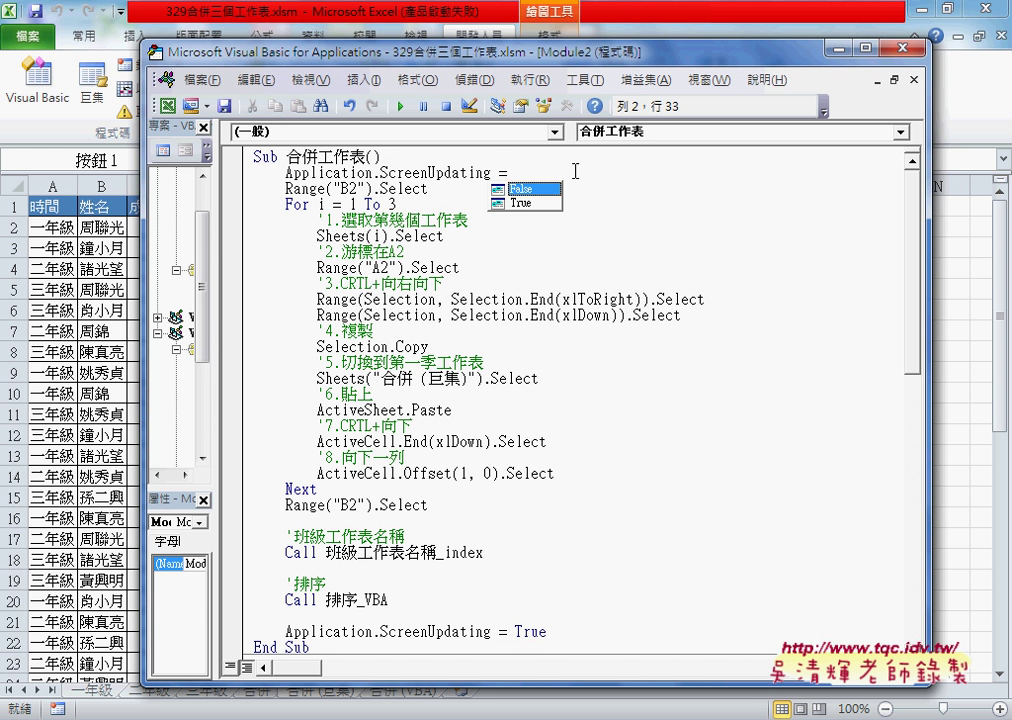
pyautogui.press('space')
pyautogui.click(571, 266)
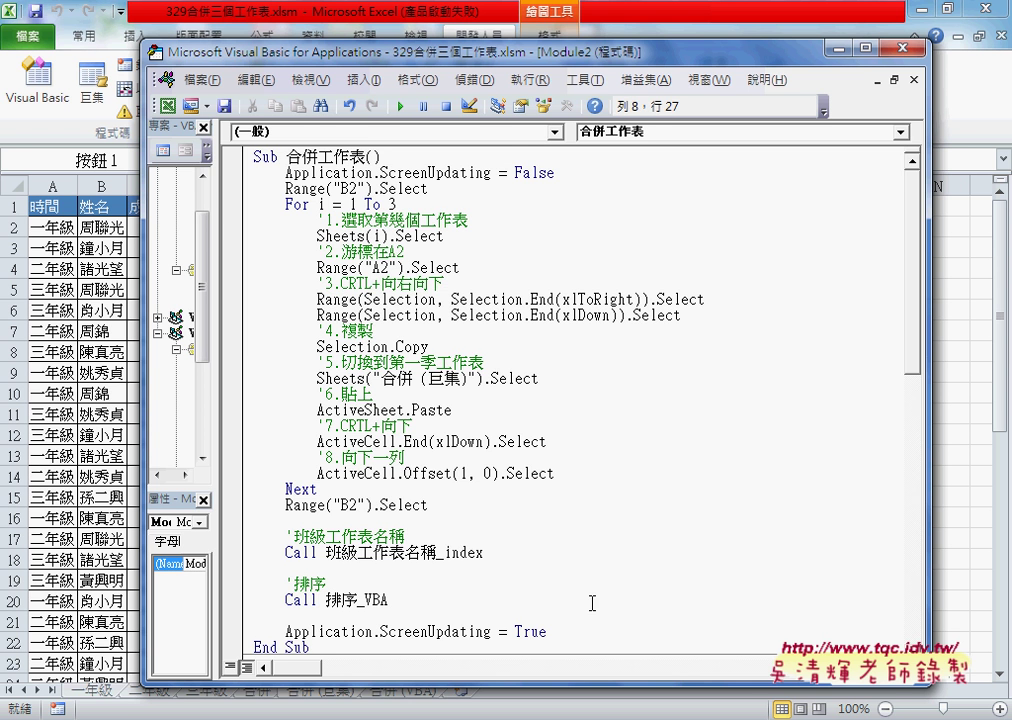
pyautogui.scroll(-1, 308, 603)
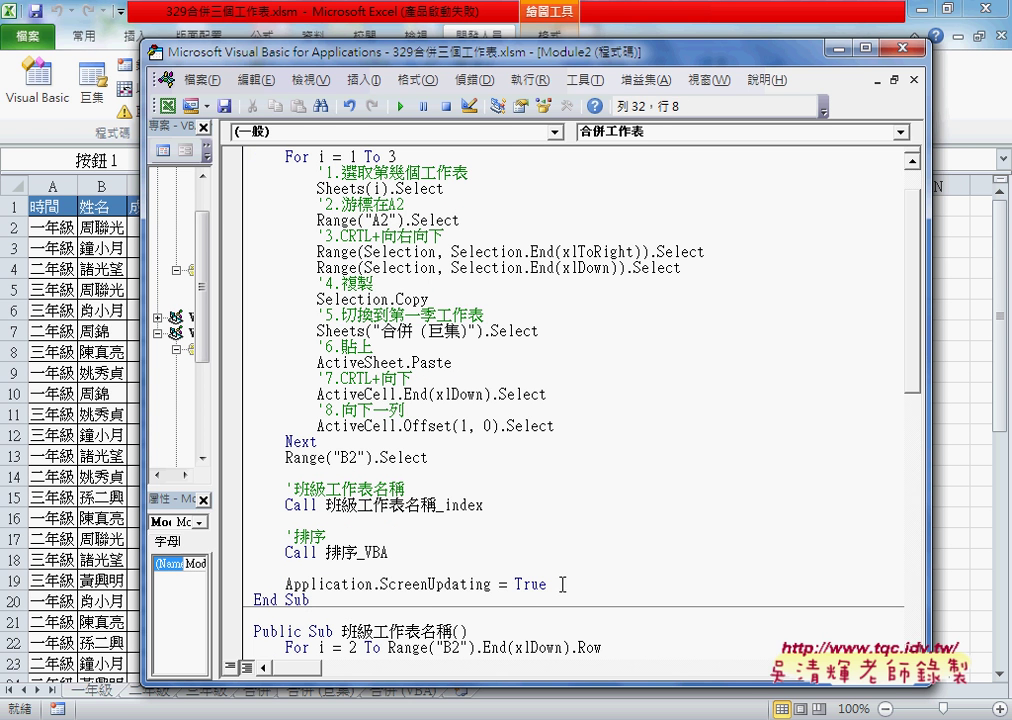
pyautogui.moveTo(556, 584); pyautogui.dragTo(285, 580)
pyautogui.moveTo(491, 584); pyautogui.dragTo(558, 584)
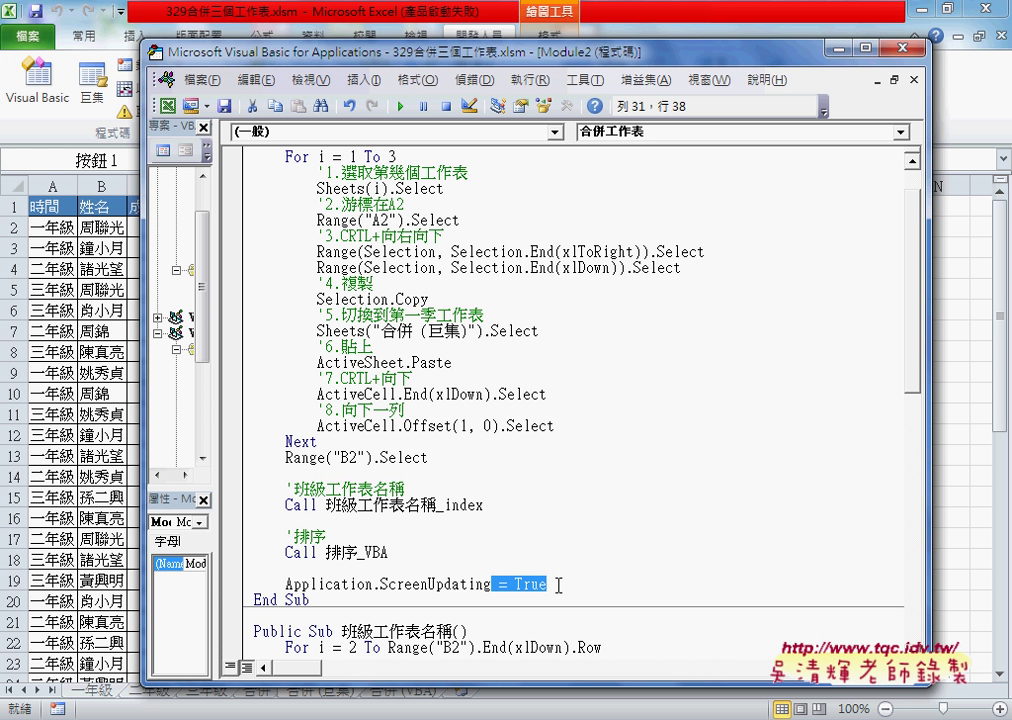
# - Leave the VBA editor and clear then re-merge the class sheets twice
pyautogui.hotkey('alt', 'F11')
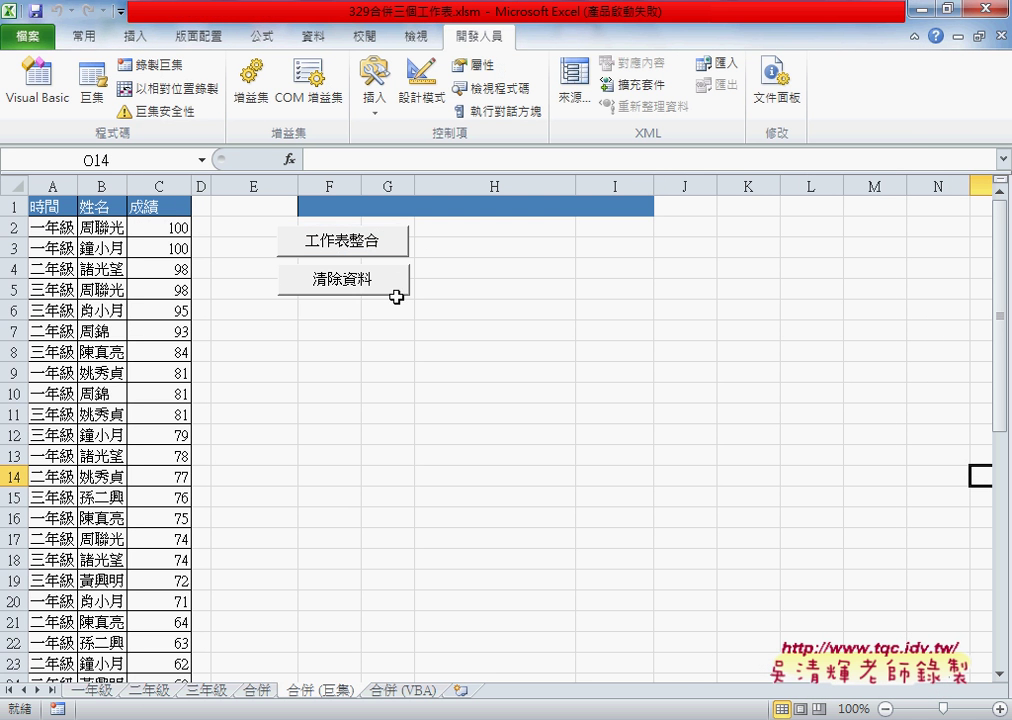
pyautogui.click(362, 286)
pyautogui.click(360, 245)
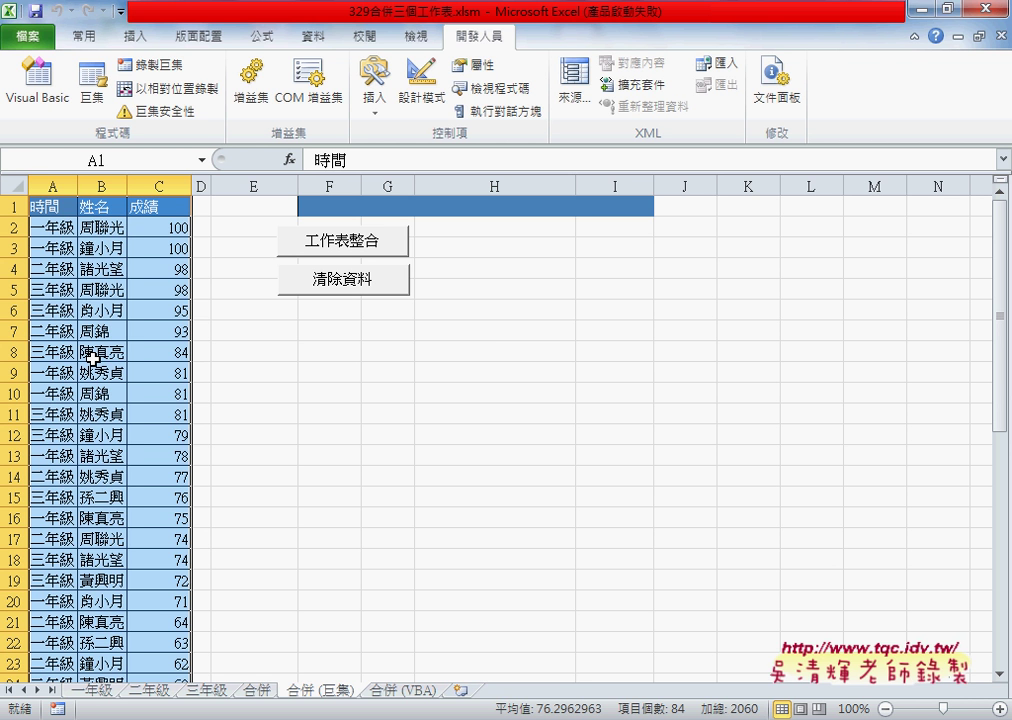
pyautogui.click(339, 285)
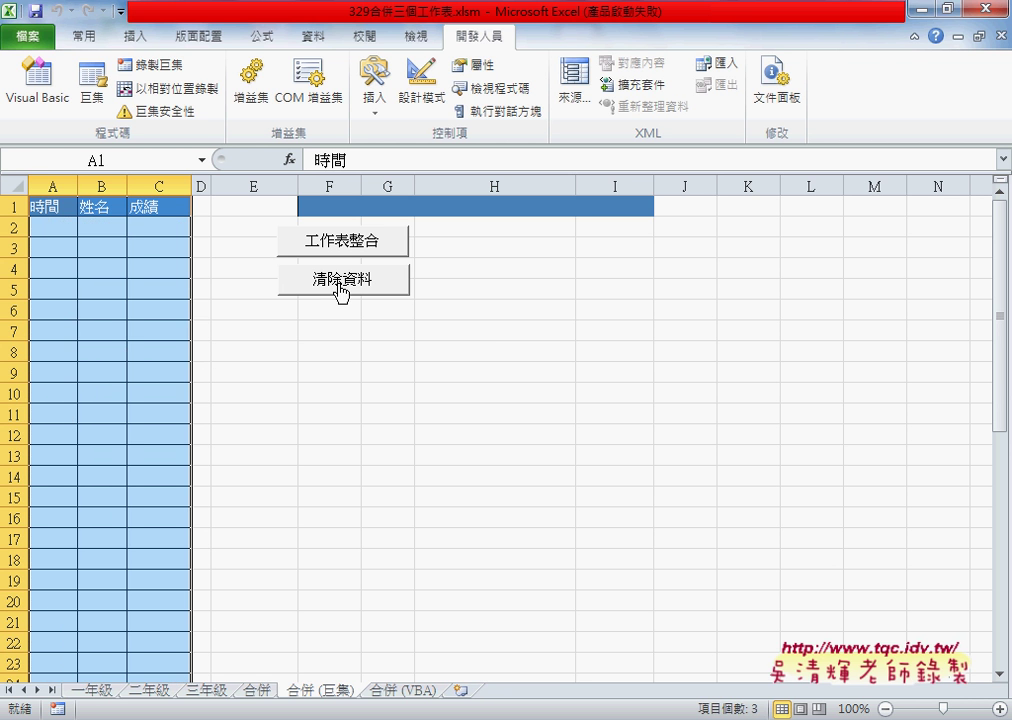
pyautogui.click(336, 245)
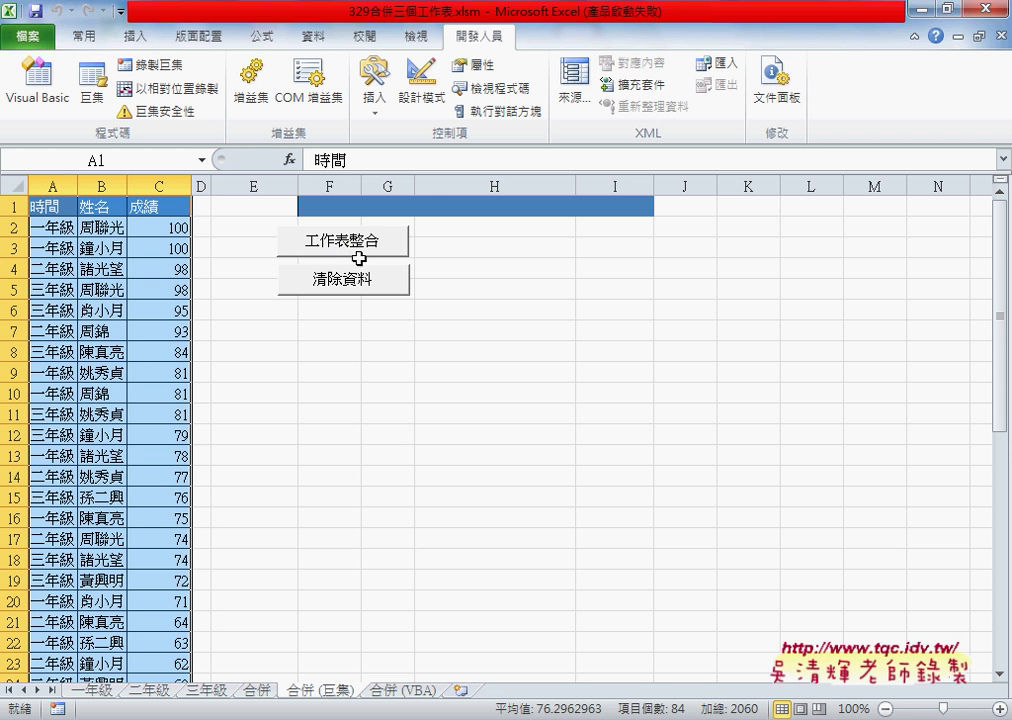
# - Review the ScreenUpdating statement in the macro code, then move from Excel to the browser
pyautogui.hotkey('alt', 'Tab')
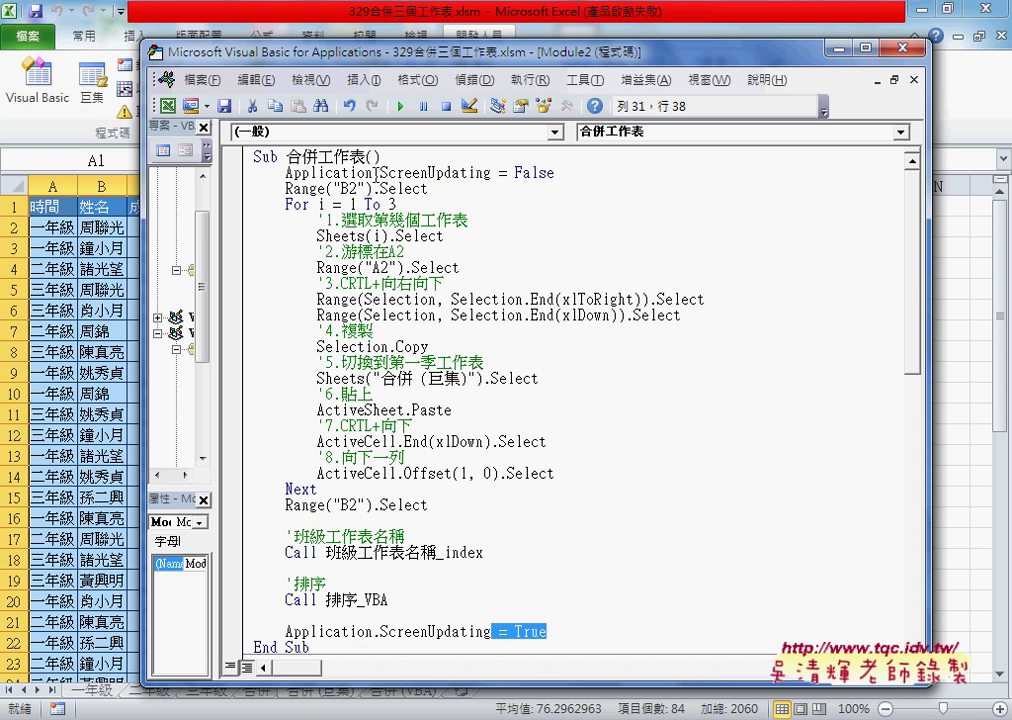
pyautogui.moveTo(376, 172); pyautogui.dragTo(492, 174)
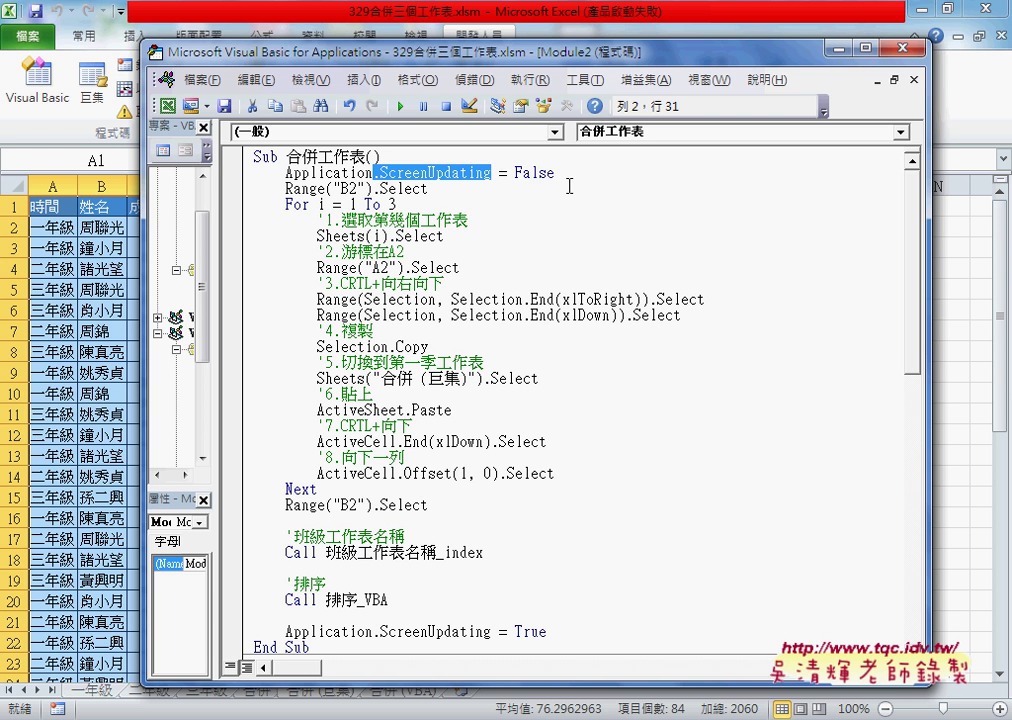
pyautogui.click(664, 36)
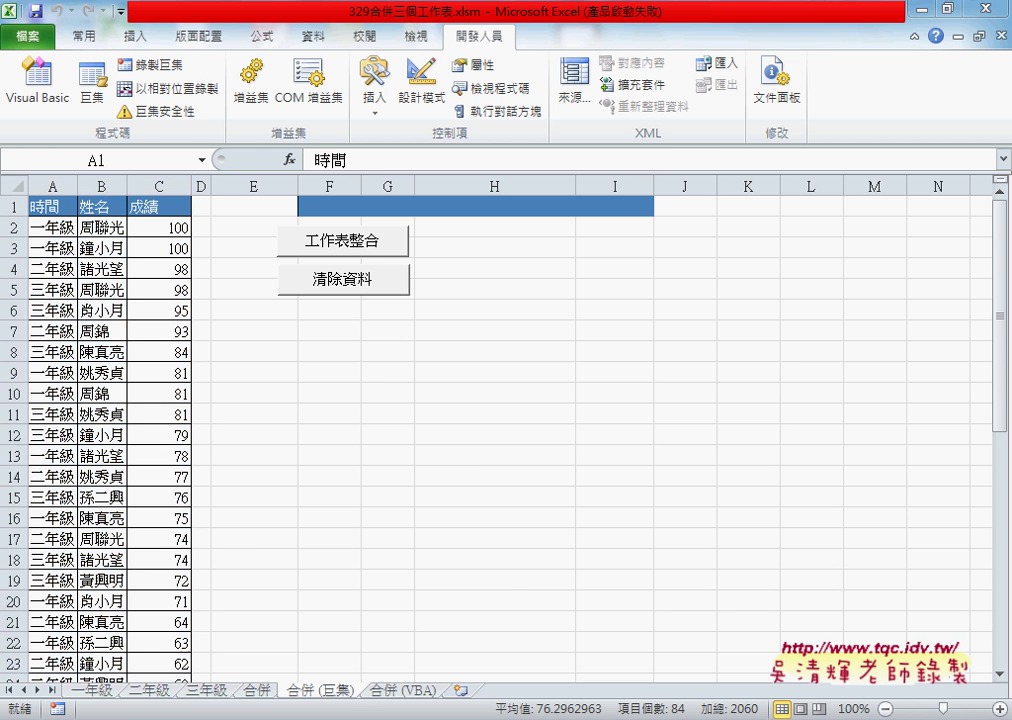
pyautogui.hotkey('alt', 'Tab')
# - Browse Drive from EXCEL VBA大數據自動化進階 through 02_進階 into 範例：104捐款明細 and open its workbook
pyautogui.click(215, 13)
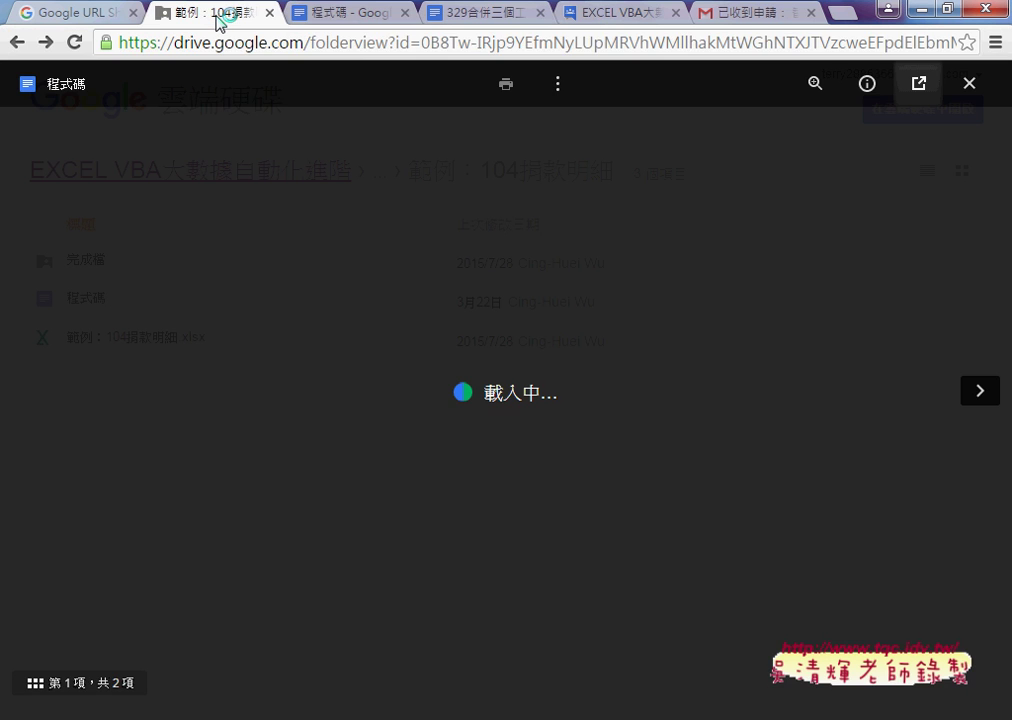
pyautogui.click(970, 84)
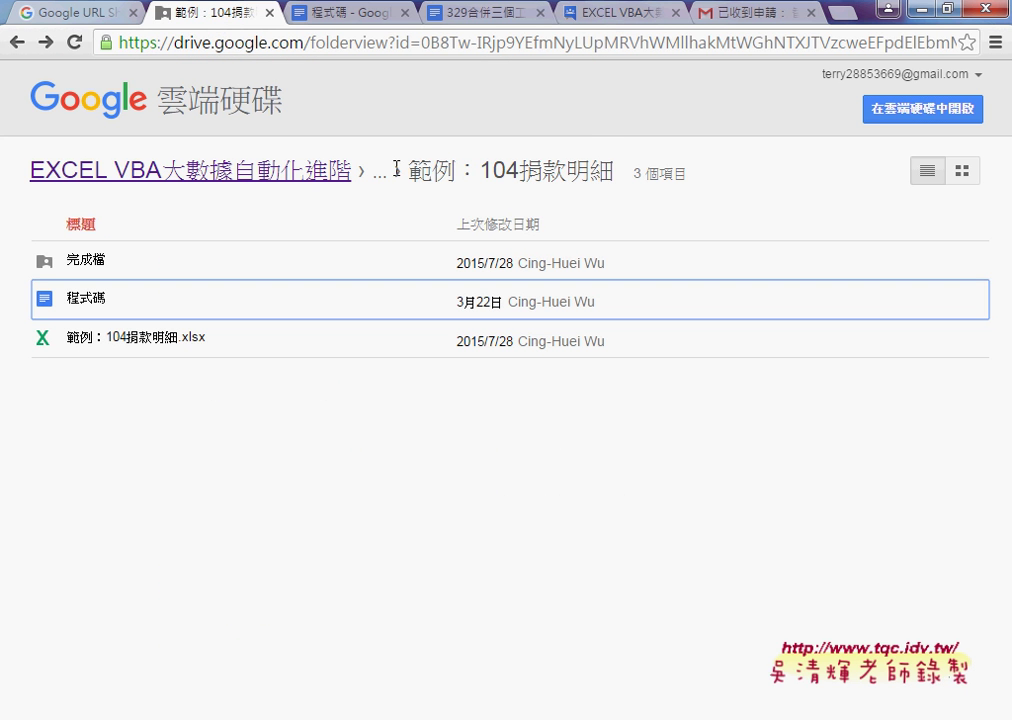
pyautogui.click(289, 178)
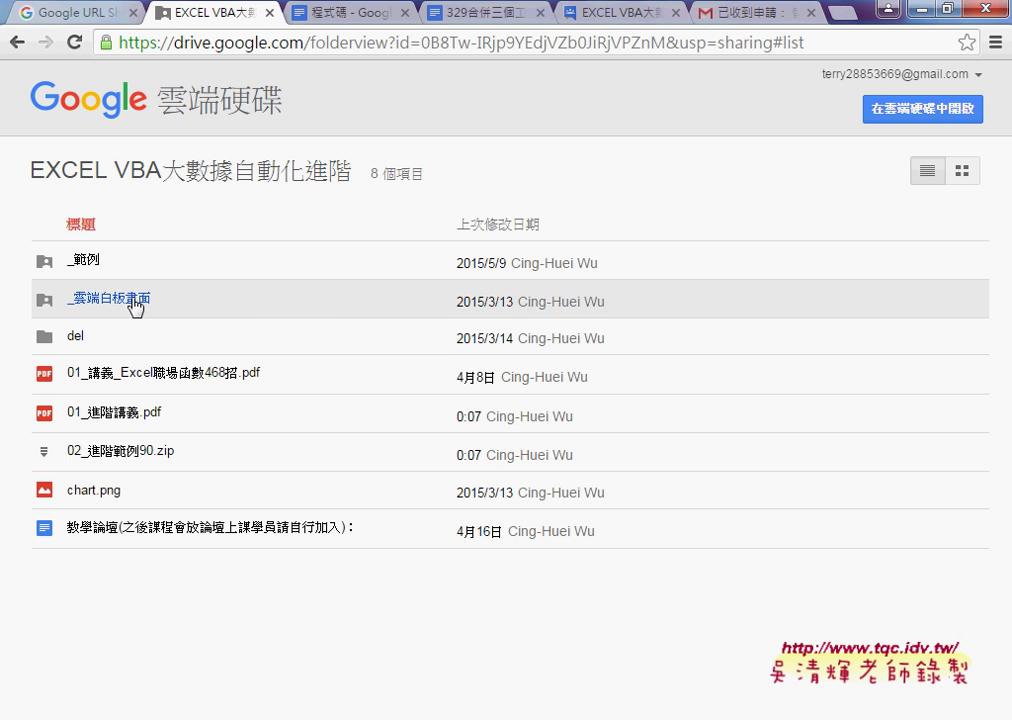
pyautogui.click(138, 297)
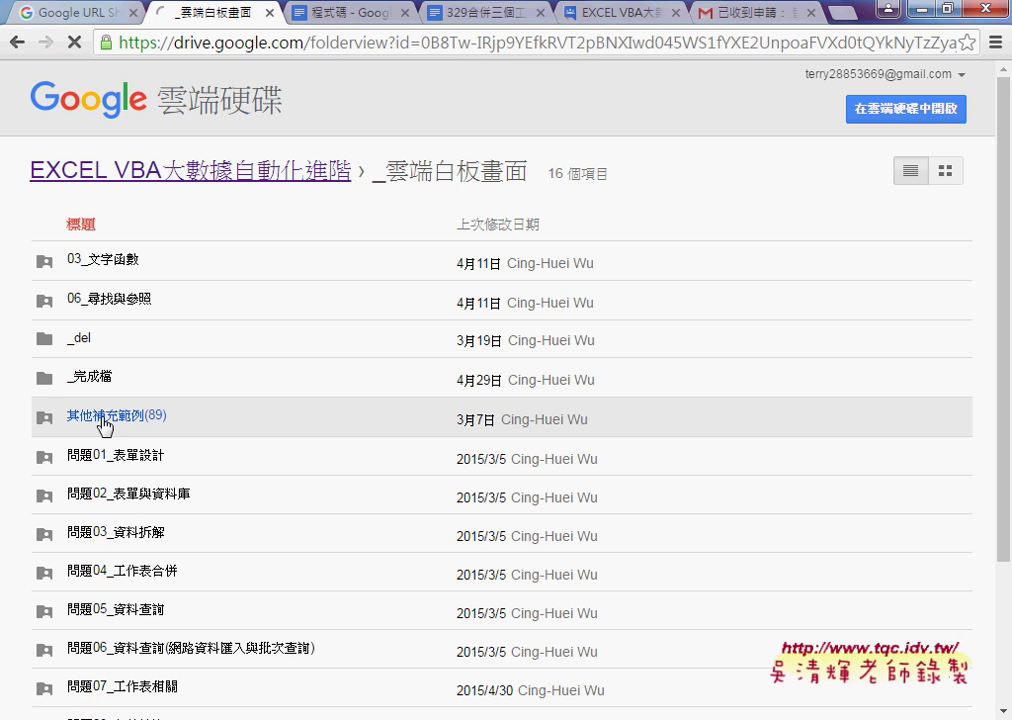
pyautogui.click(138, 425)
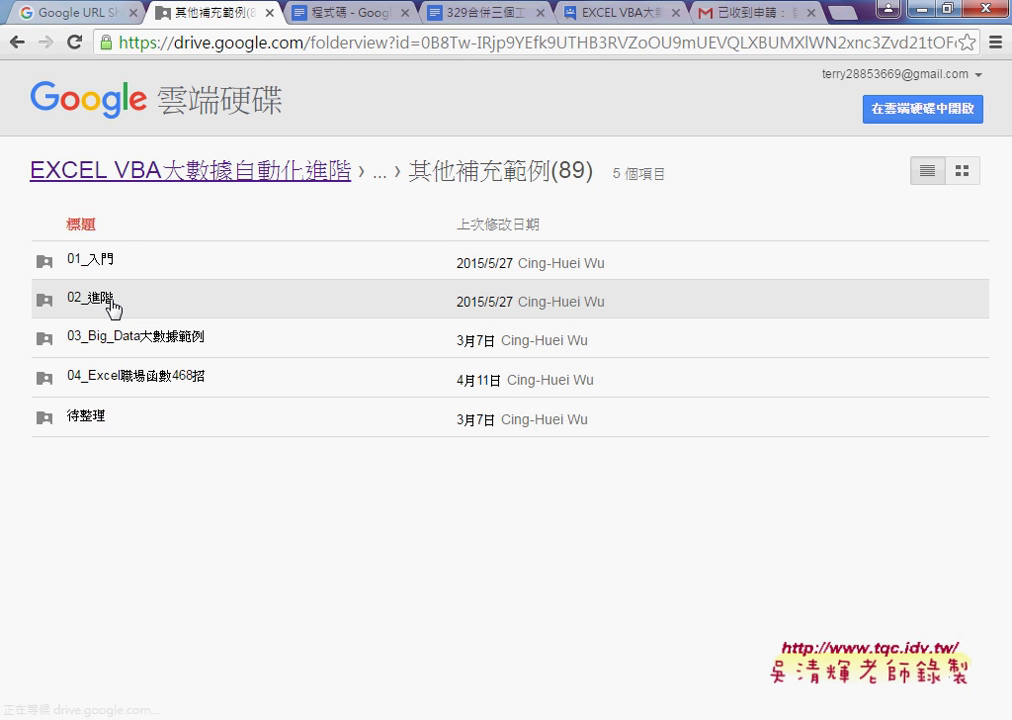
pyautogui.click(222, 312)
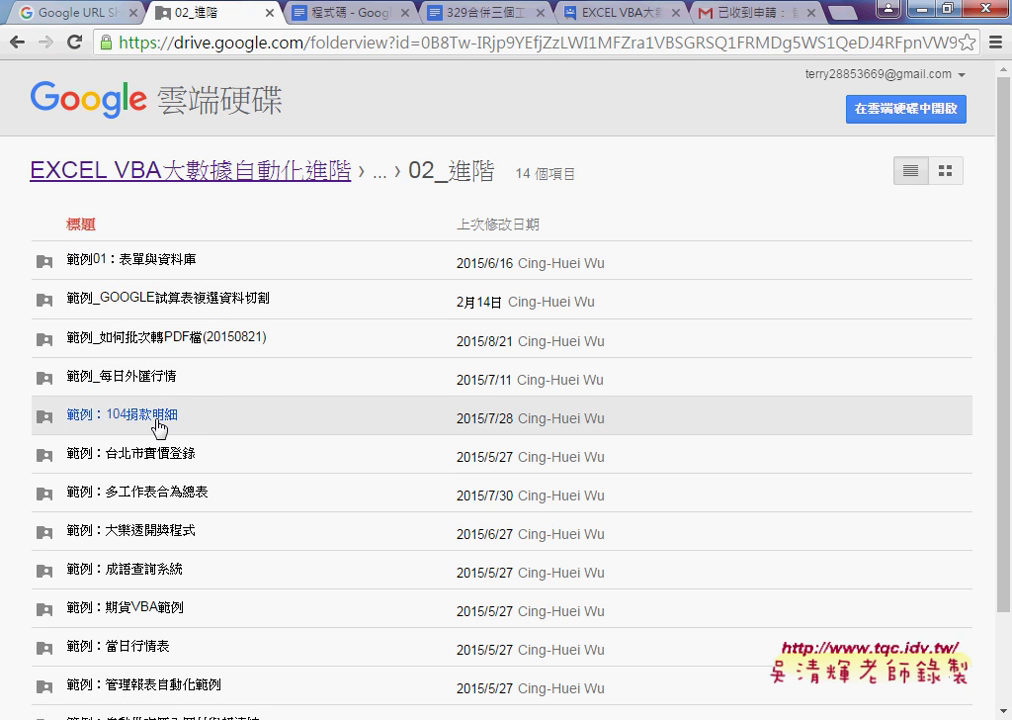
pyautogui.click(194, 416)
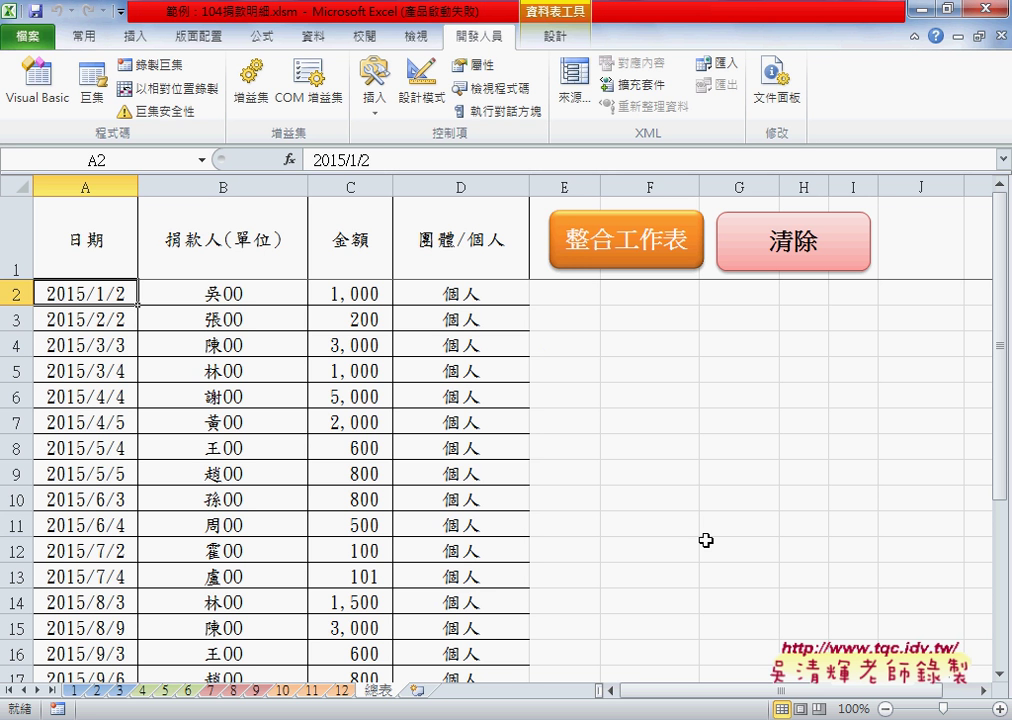
pyautogui.click(714, 528)
pyautogui.click(810, 262)
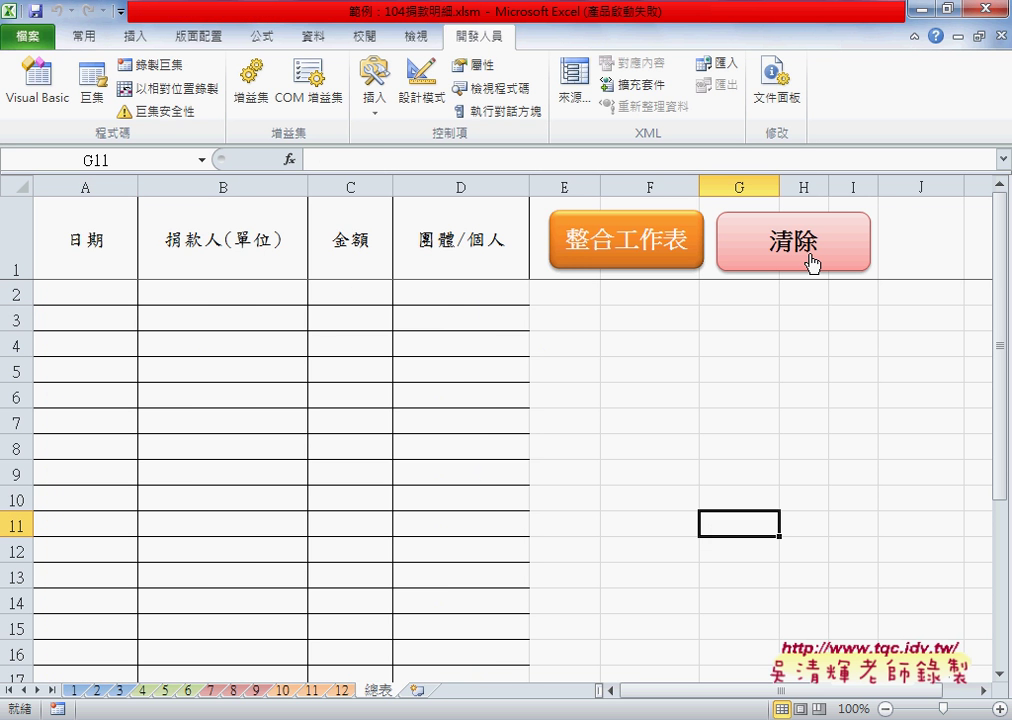
pyautogui.click(74, 690)
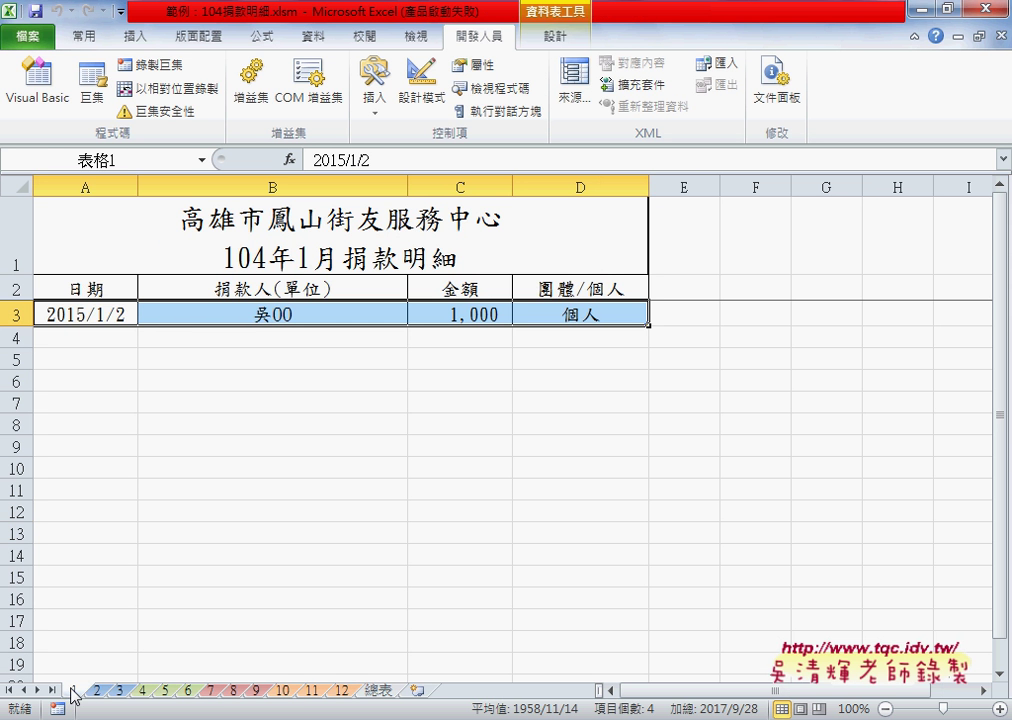
pyautogui.click(343, 693)
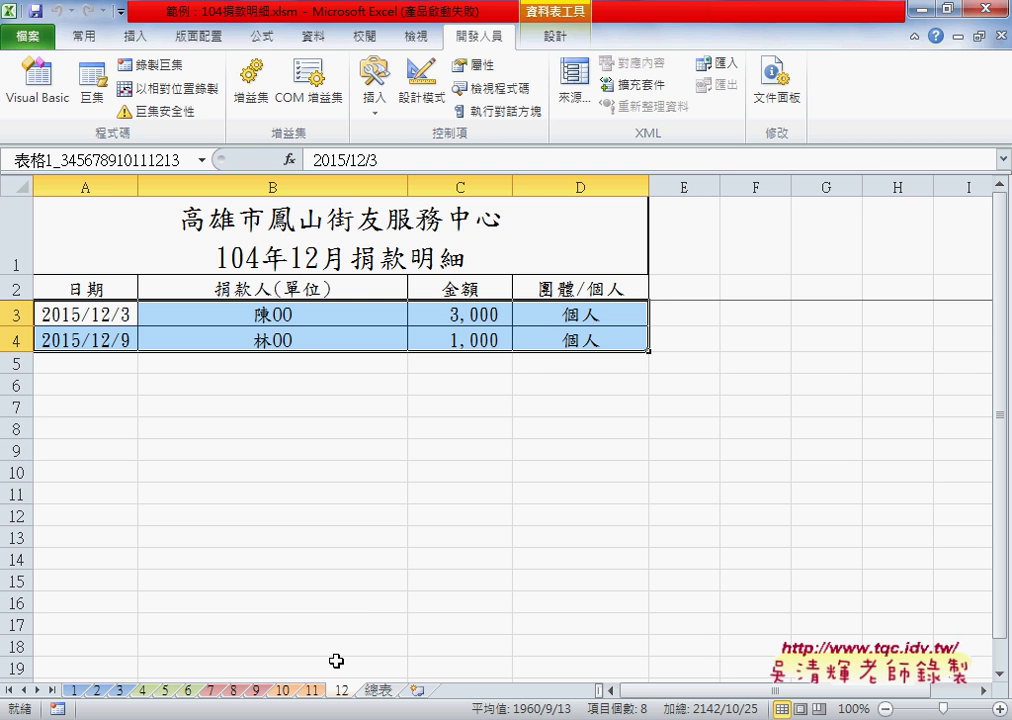
pyautogui.click(379, 690)
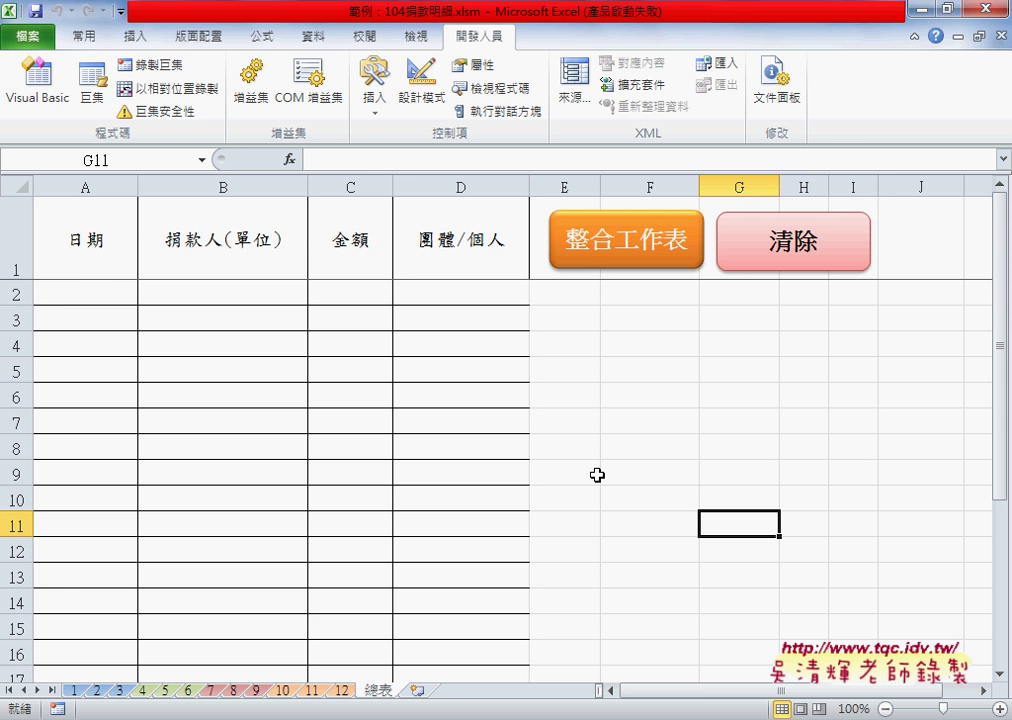
pyautogui.click(74, 690)
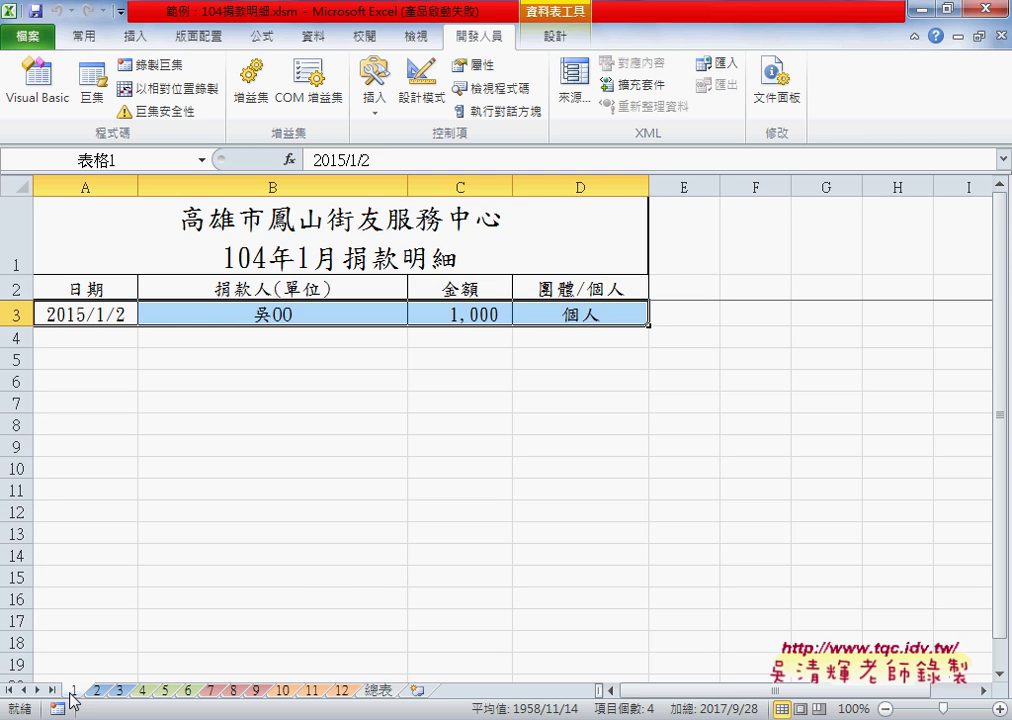
pyautogui.click(88, 315)
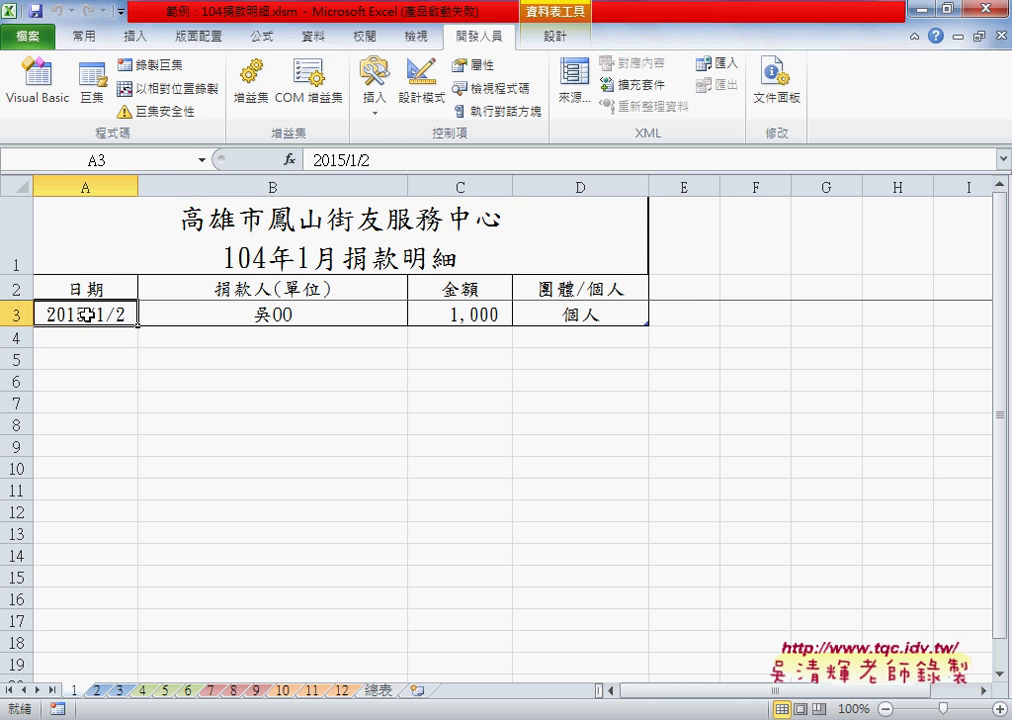
pyautogui.hotkey('ctrl', 'shift', 'Right')
pyautogui.hotkey('ctrl', 'shift', 'Down')
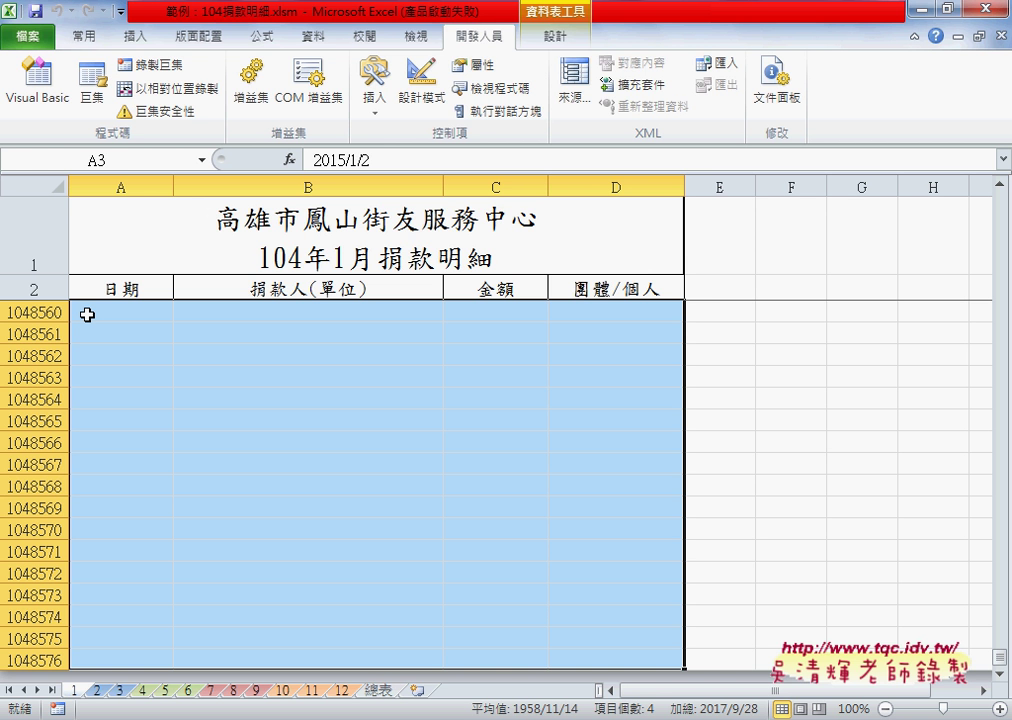
pyautogui.click(195, 420)
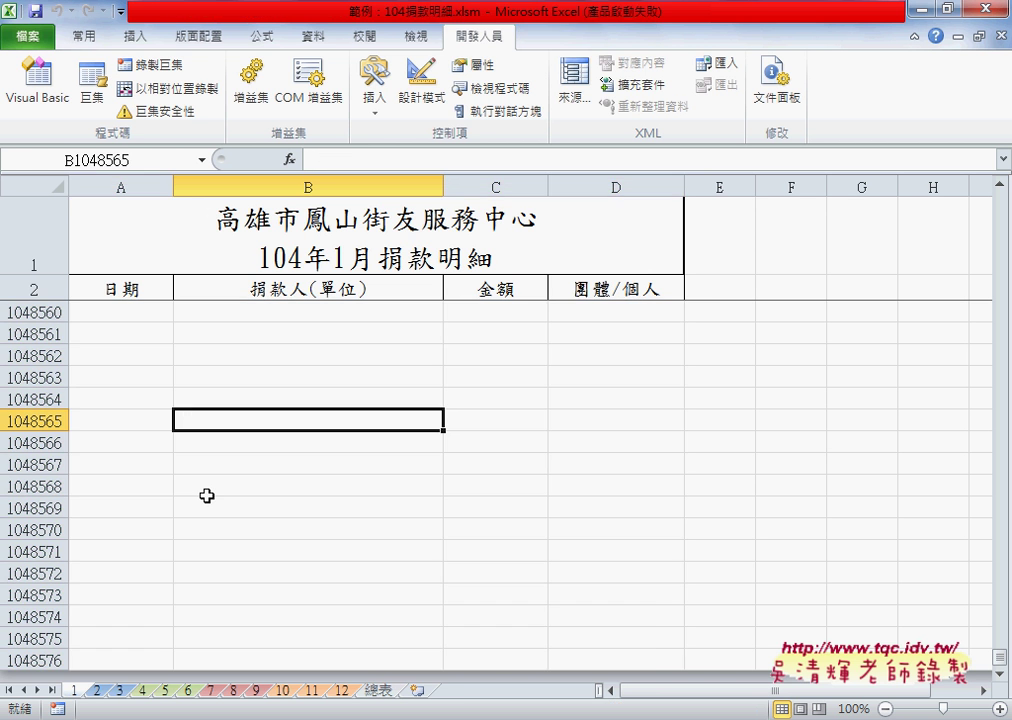
pyautogui.click(97, 690)
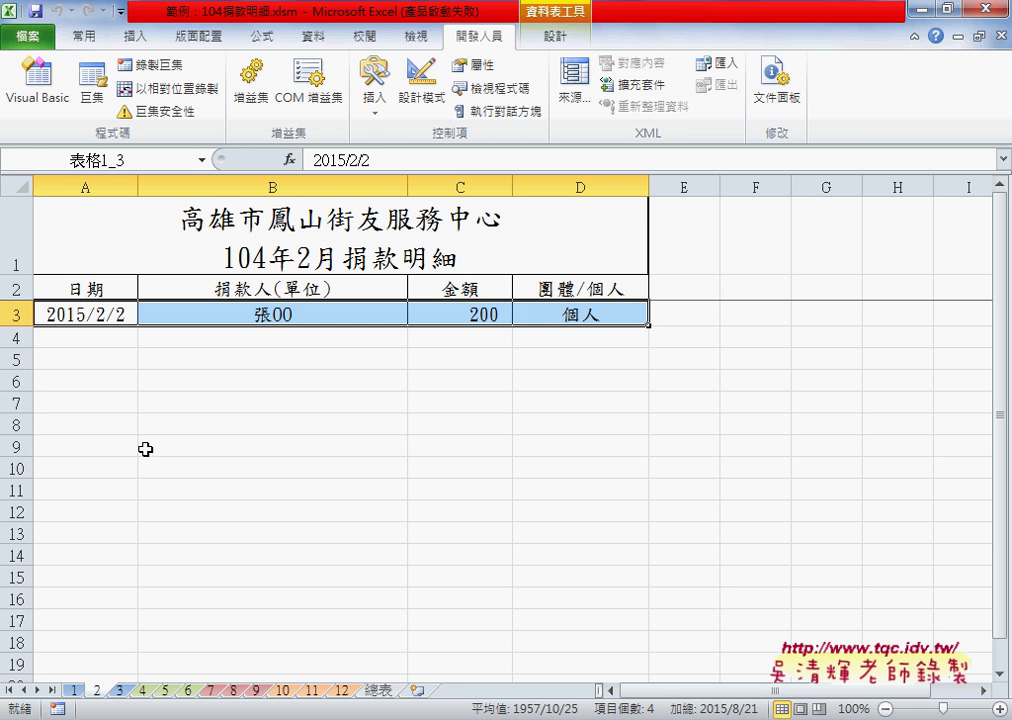
pyautogui.click(122, 690)
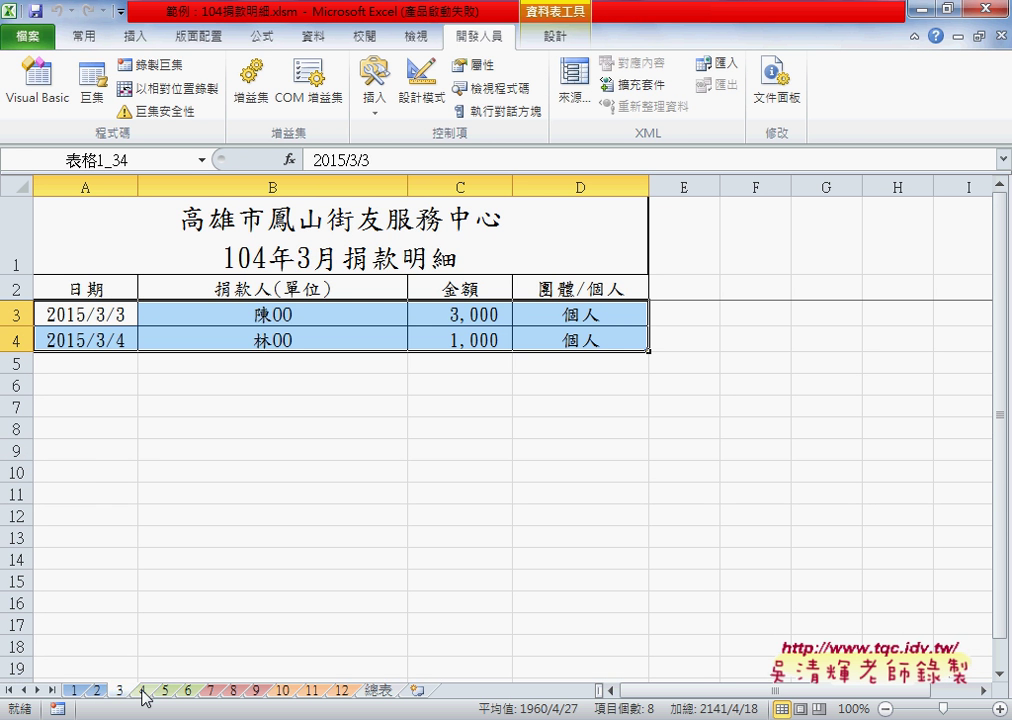
pyautogui.click(143, 690)
pyautogui.click(165, 692)
pyautogui.click(188, 692)
pyautogui.click(211, 692)
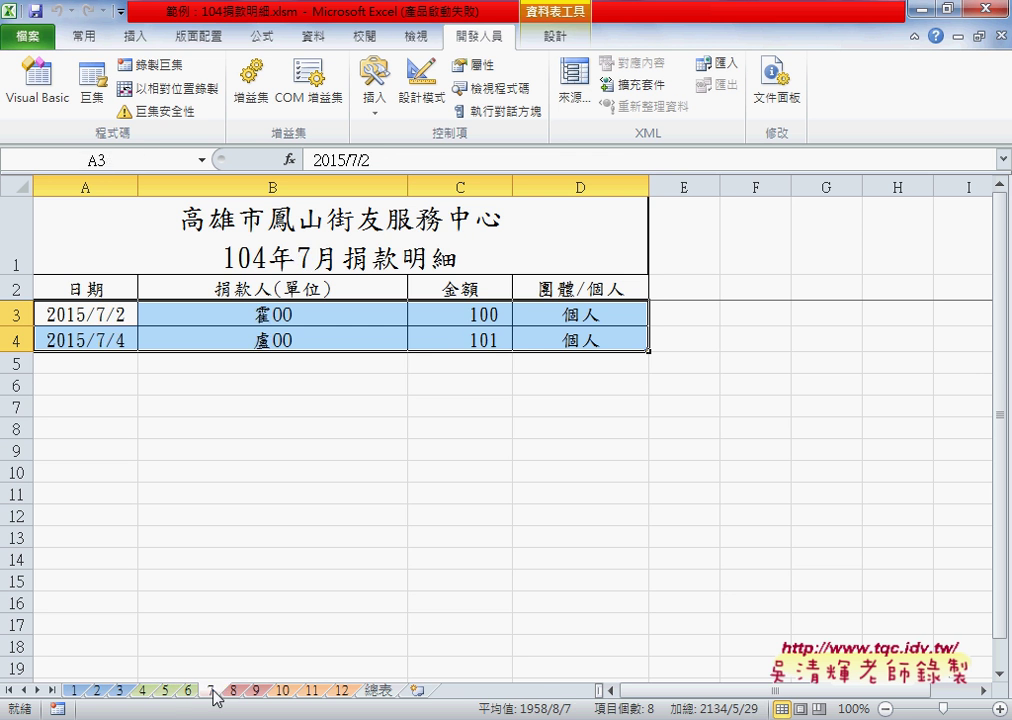
pyautogui.click(234, 692)
pyautogui.click(256, 692)
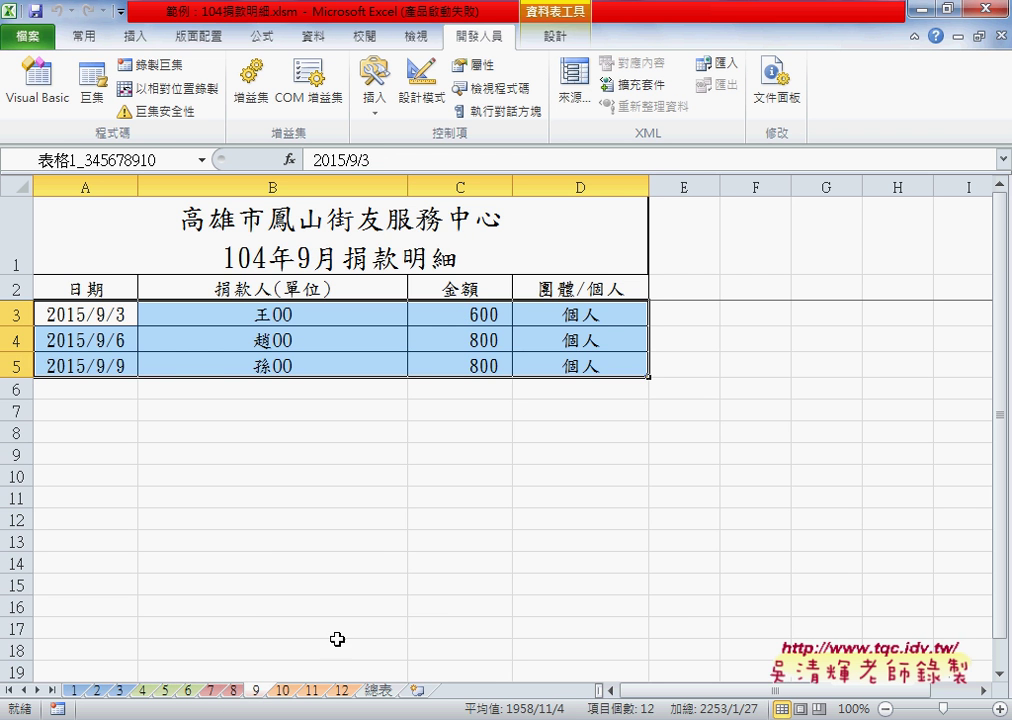
pyautogui.click(76, 690)
pyautogui.scroll(6, 174, 639)
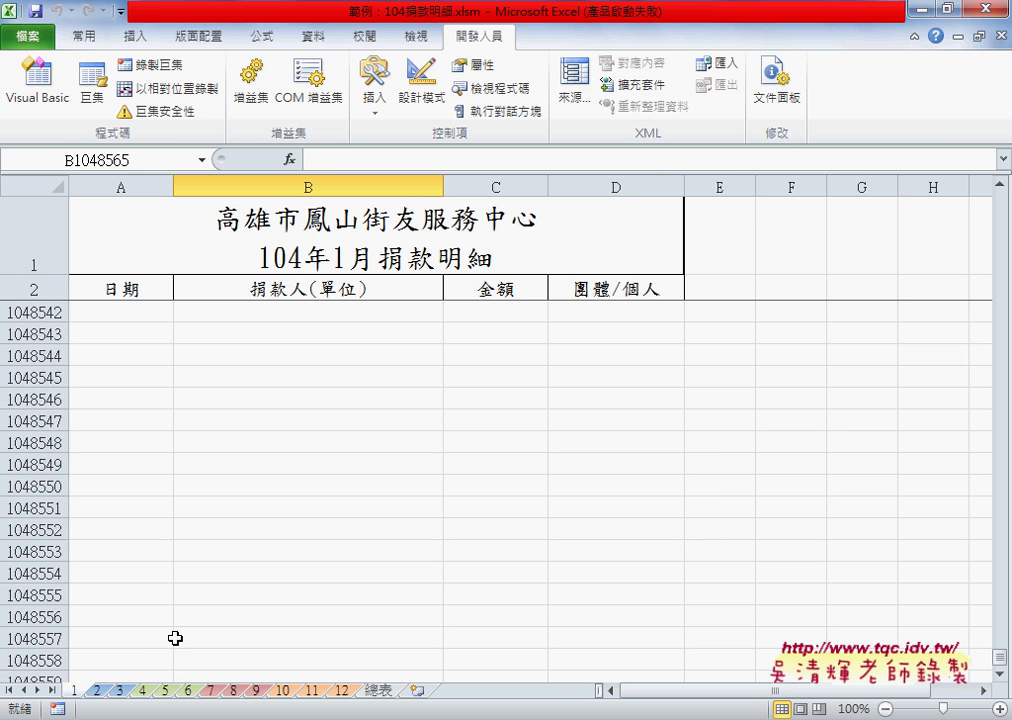
pyautogui.scroll(7, 175, 638)
pyautogui.scroll(11, 175, 638)
pyautogui.click(139, 569)
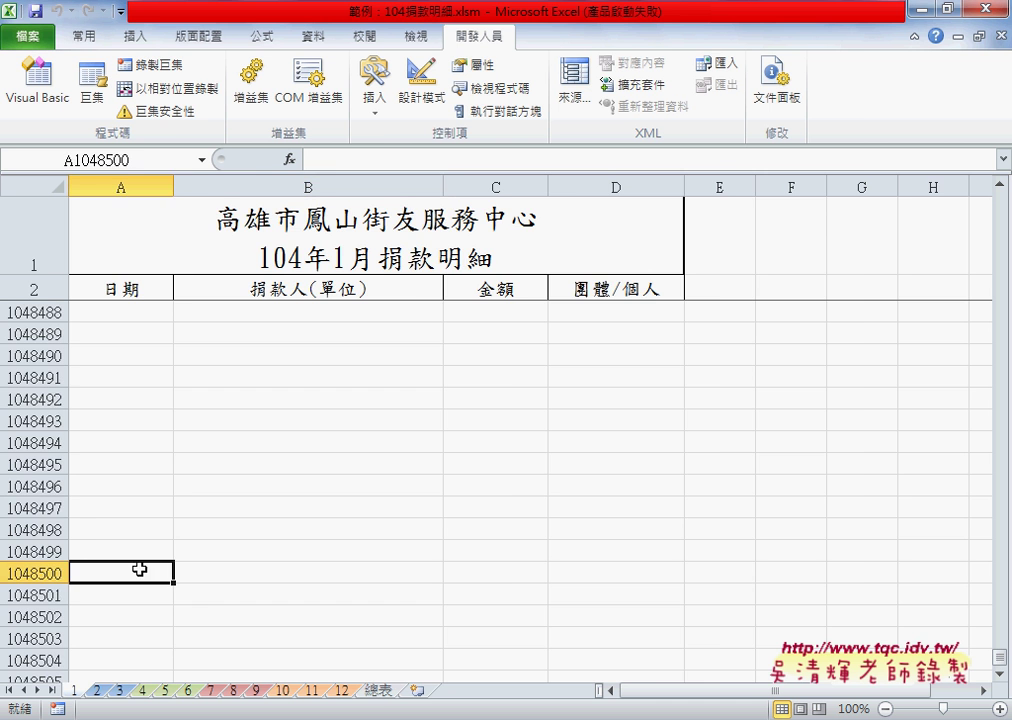
pyautogui.hotkey('ctrl', 'Up')
pyautogui.click(380, 690)
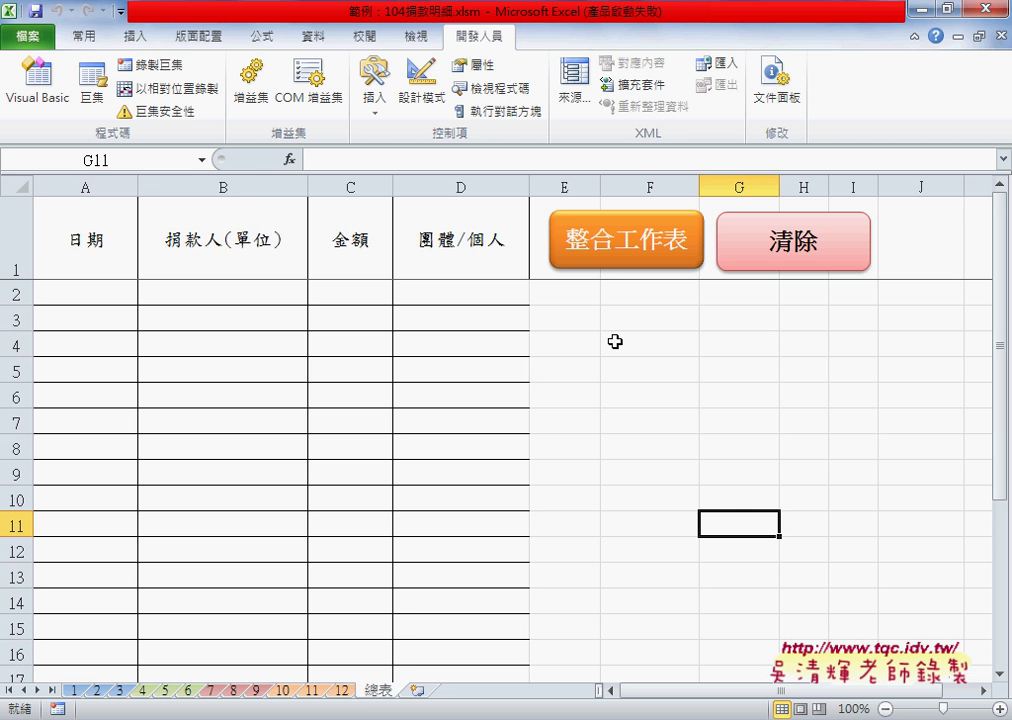
# - Run the 整合工作表 macro from the 總表 sheet's button to merge all monthly donation sheets
pyautogui.click(621, 255)
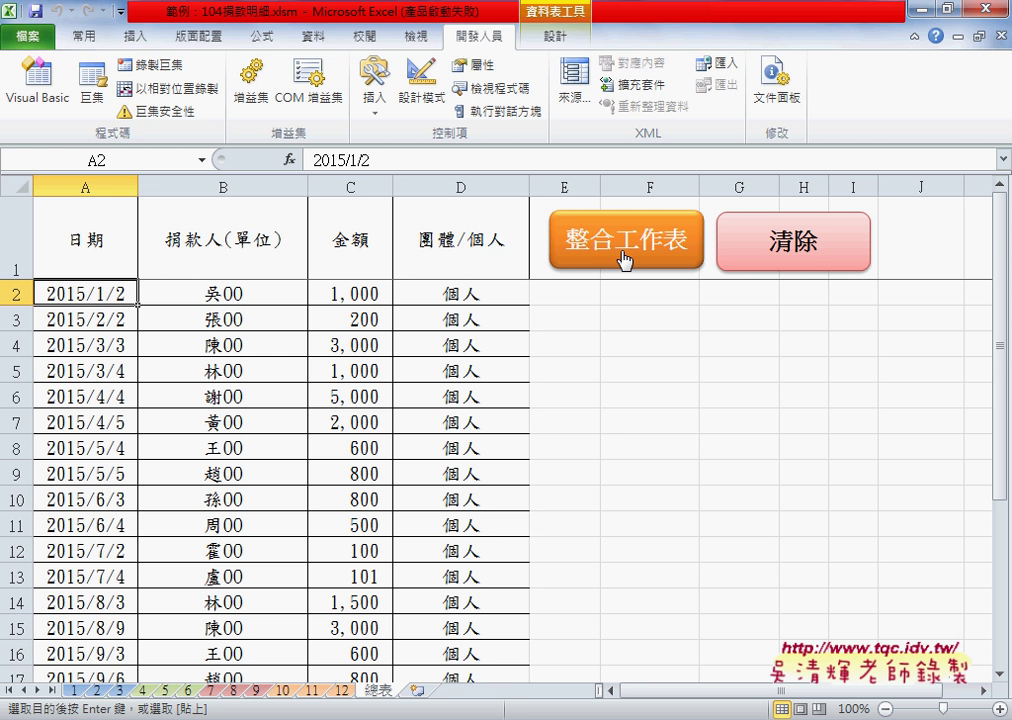
# - Open the 整合工作表 macro assigned to the merge button in the VBA editor via 指定巨集 and 編輯
pyautogui.rightClick(625, 260)
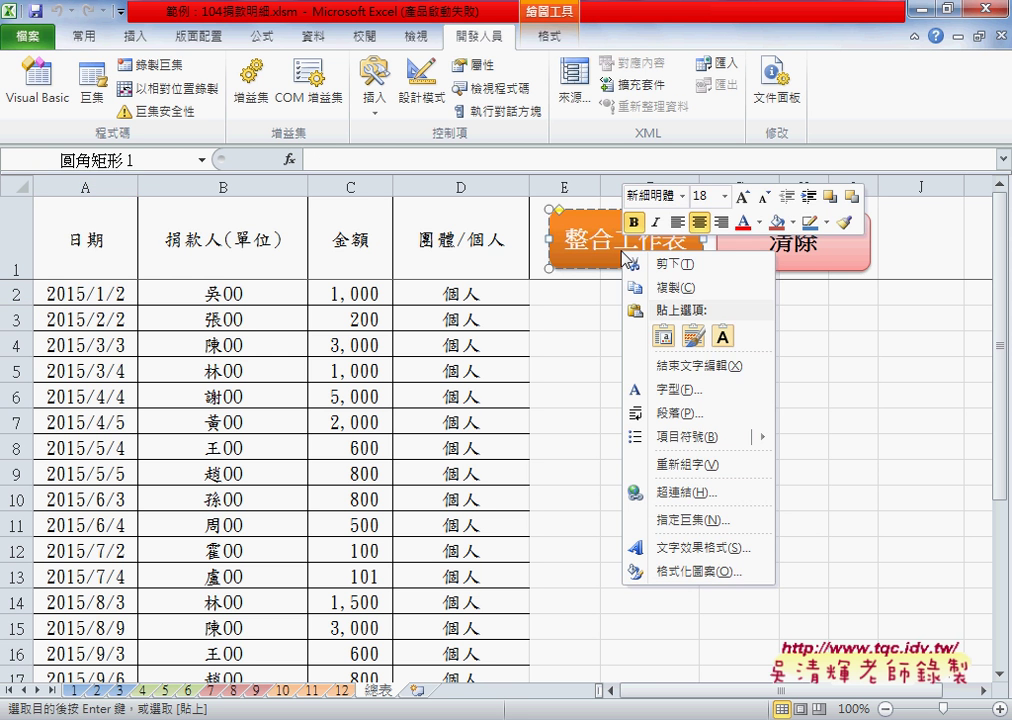
pyautogui.click(736, 520)
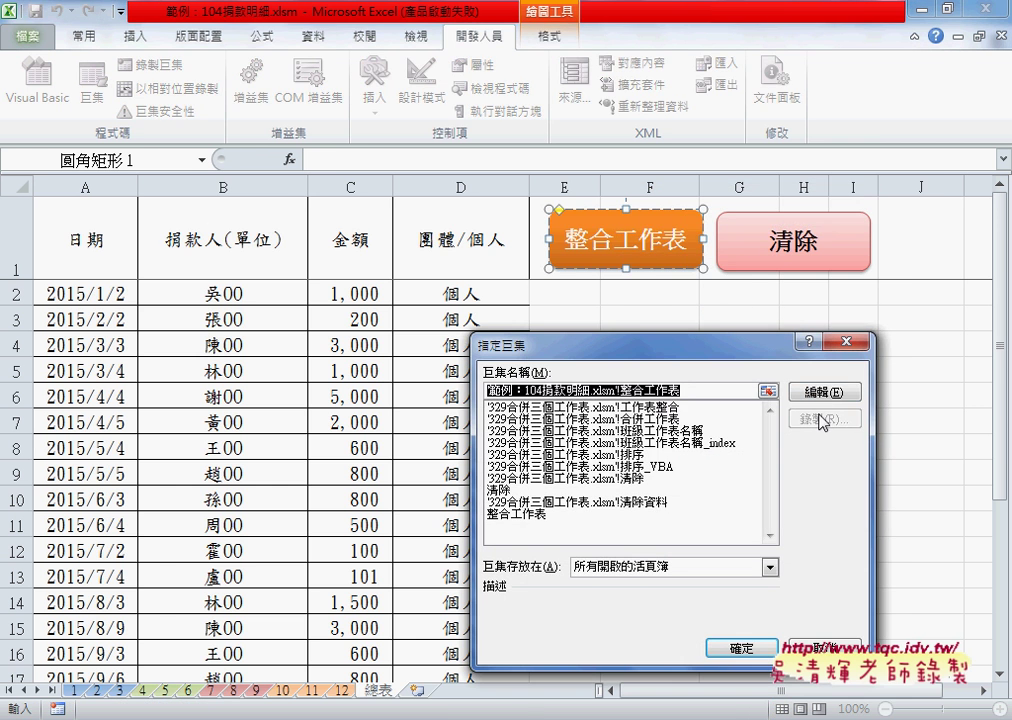
pyautogui.click(818, 393)
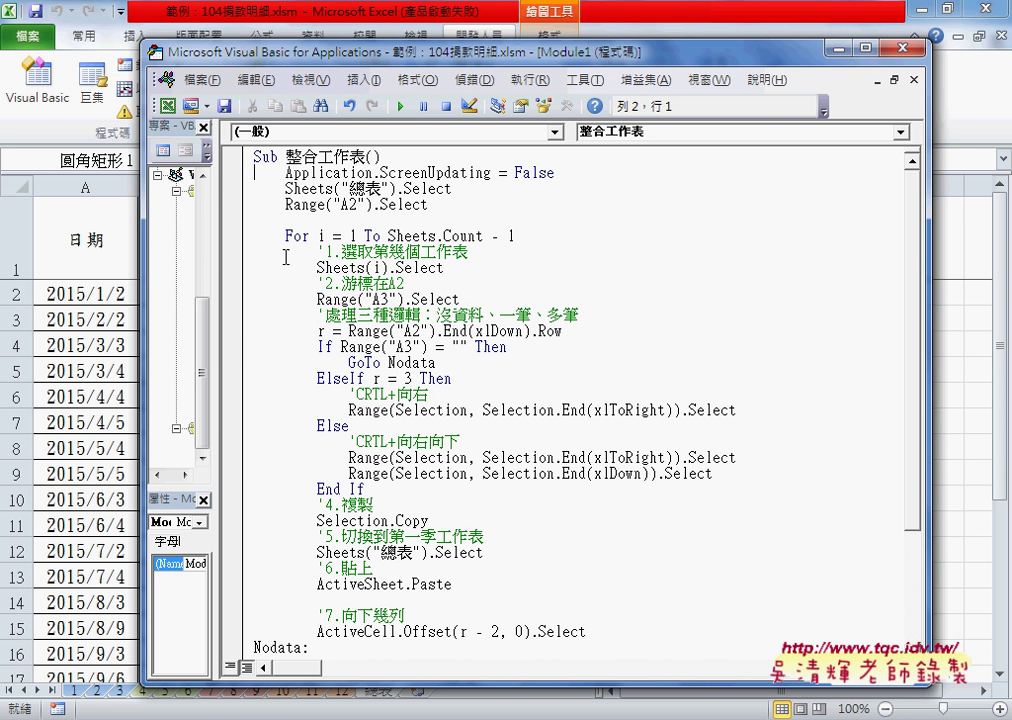
# - Highlight the code from the '處理三種邏輯 comment to End If, covering the no-data, one-row and multi-row cases
pyautogui.moveTo(293, 315)
pyautogui.mouseDown()
pyautogui.moveTo(595, 342)
pyautogui.moveTo(603, 491)
pyautogui.mouseUp()
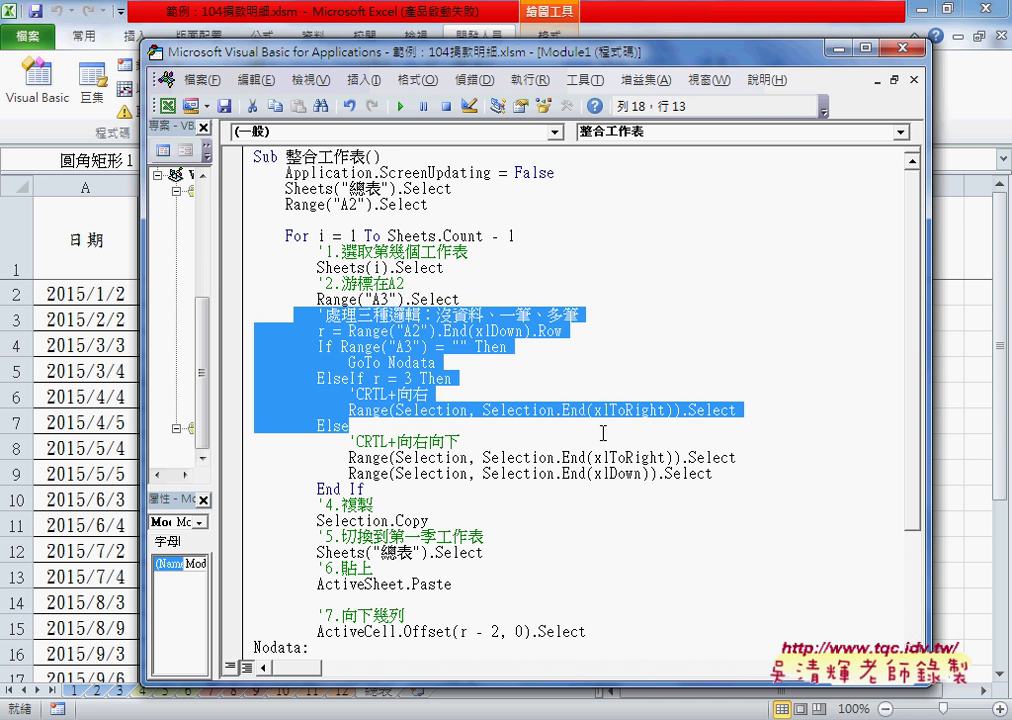